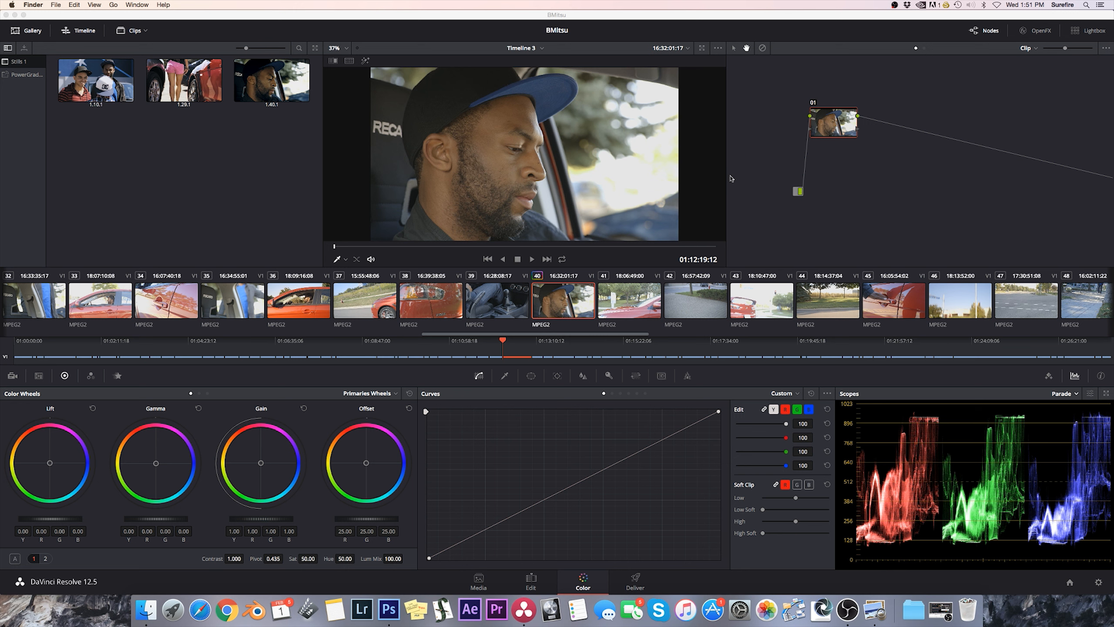
Lower the Lift of node 01 to -0.09 and set its Log Shadow level to 0.01.
click(839, 124)
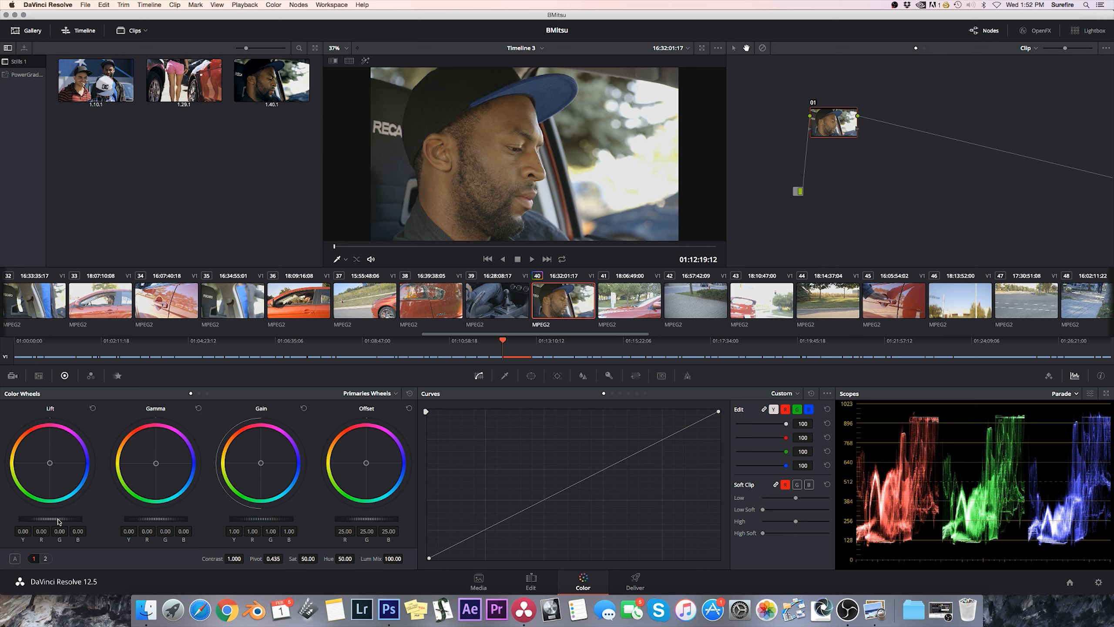
drag(51, 519, 28, 518)
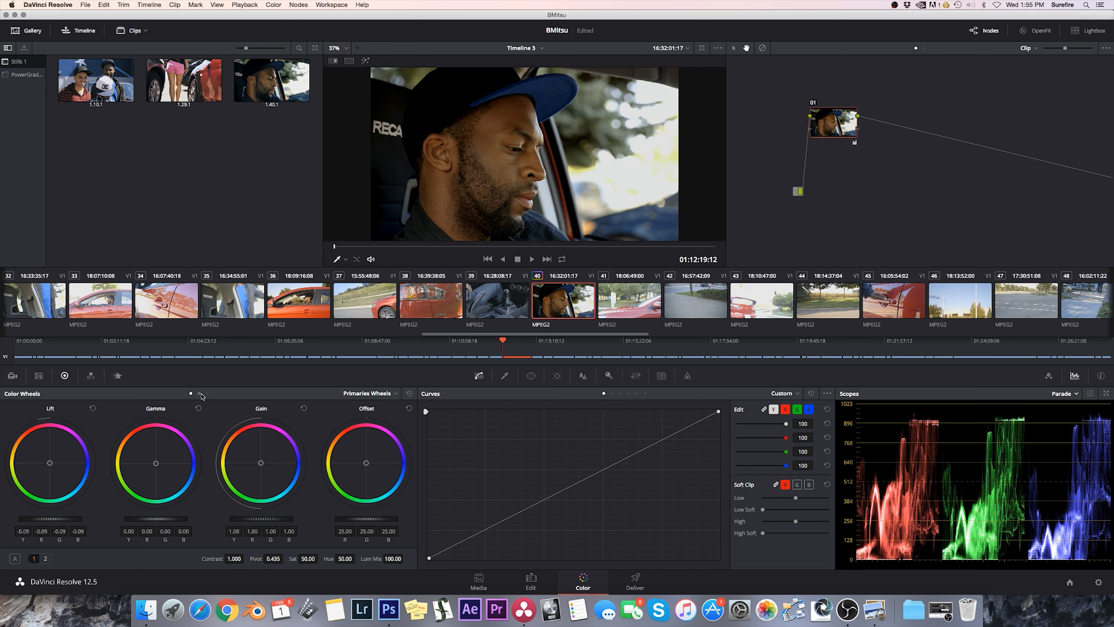
click(208, 394)
drag(62, 520, 65, 520)
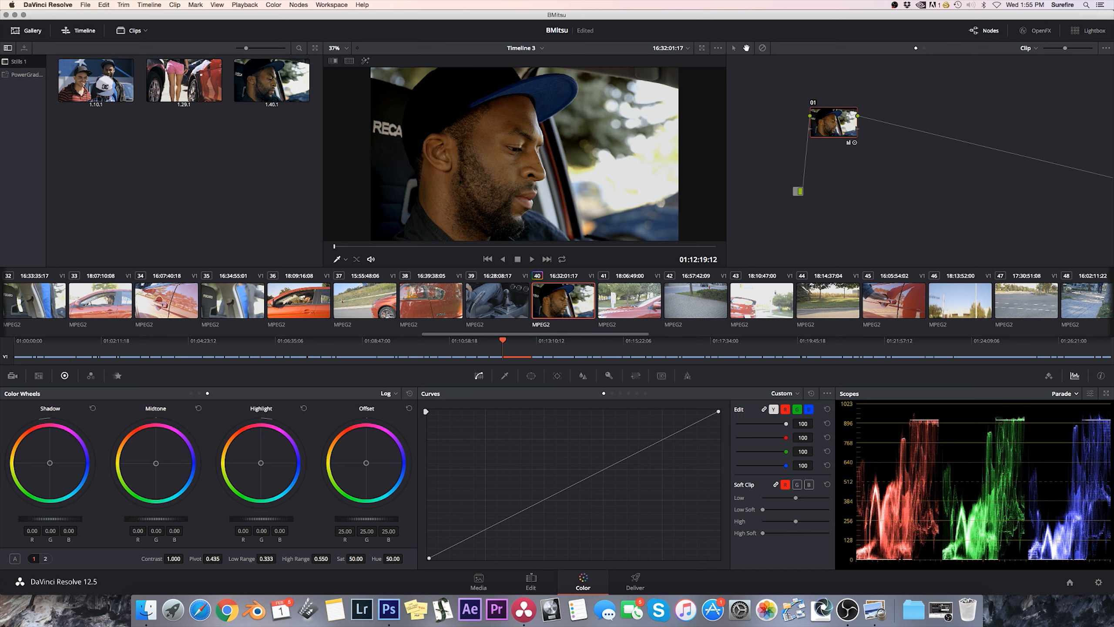
Raise node 01's Gamma to 0.01 and its Gain to 1.07 in the primary color wheels.
click(200, 394)
click(191, 394)
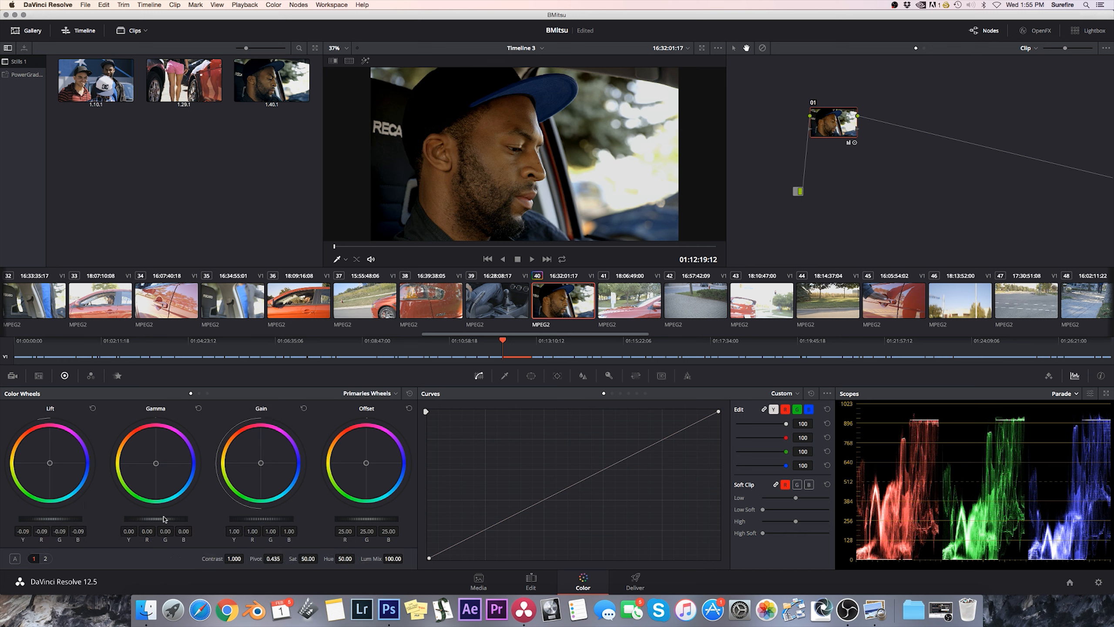
drag(156, 519, 159, 519)
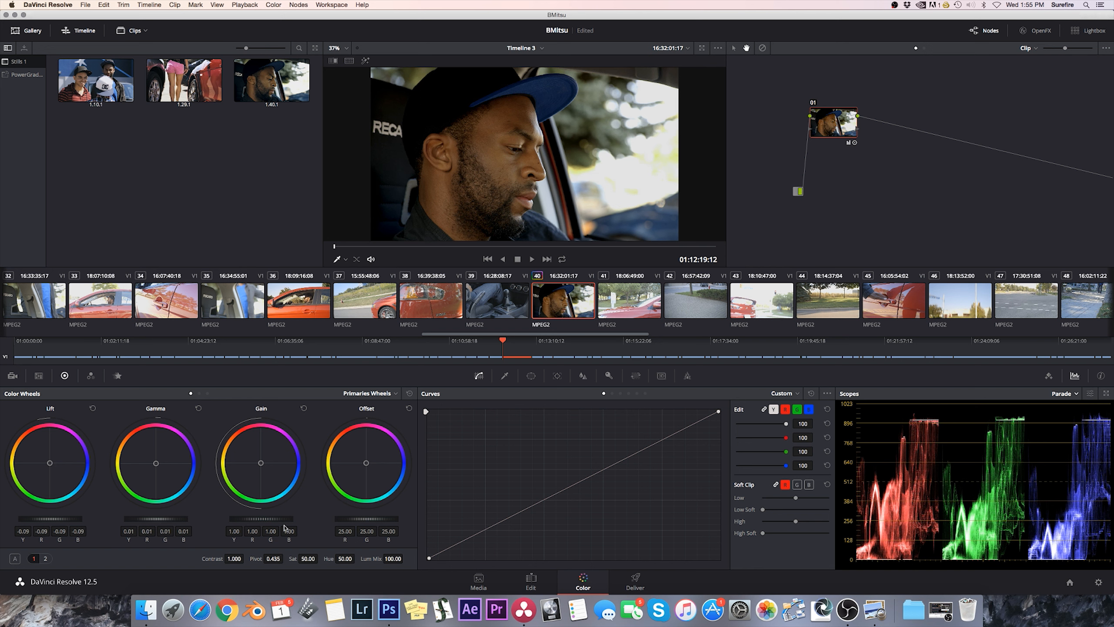
drag(262, 519, 269, 519)
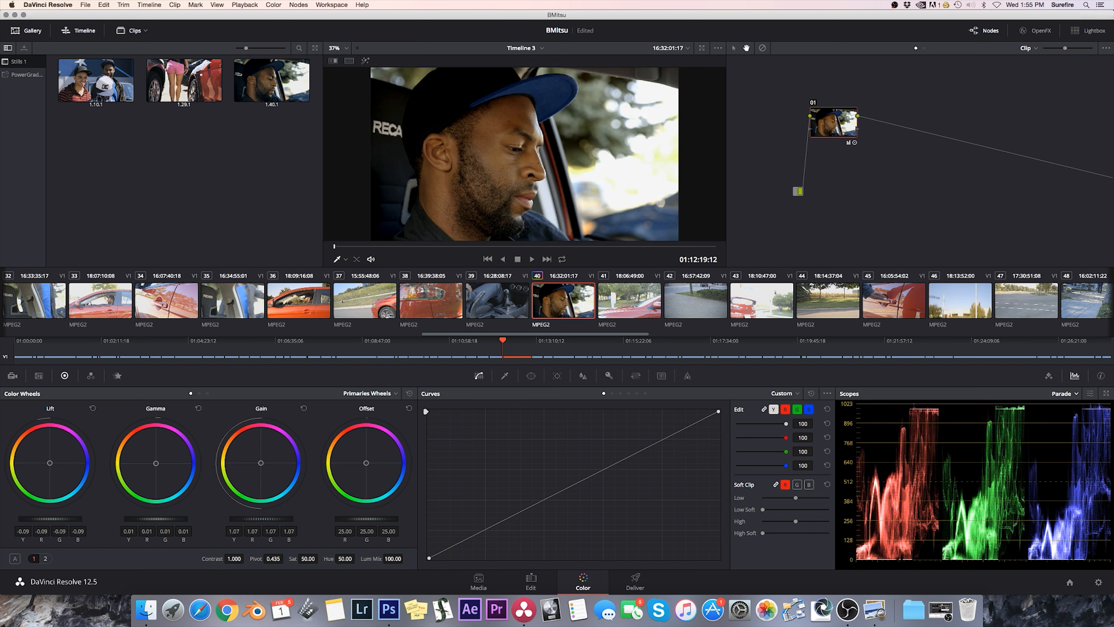
Nudge the Log Midtone level slightly, and raise the primary Gamma of node 01 to 0.02.
click(208, 394)
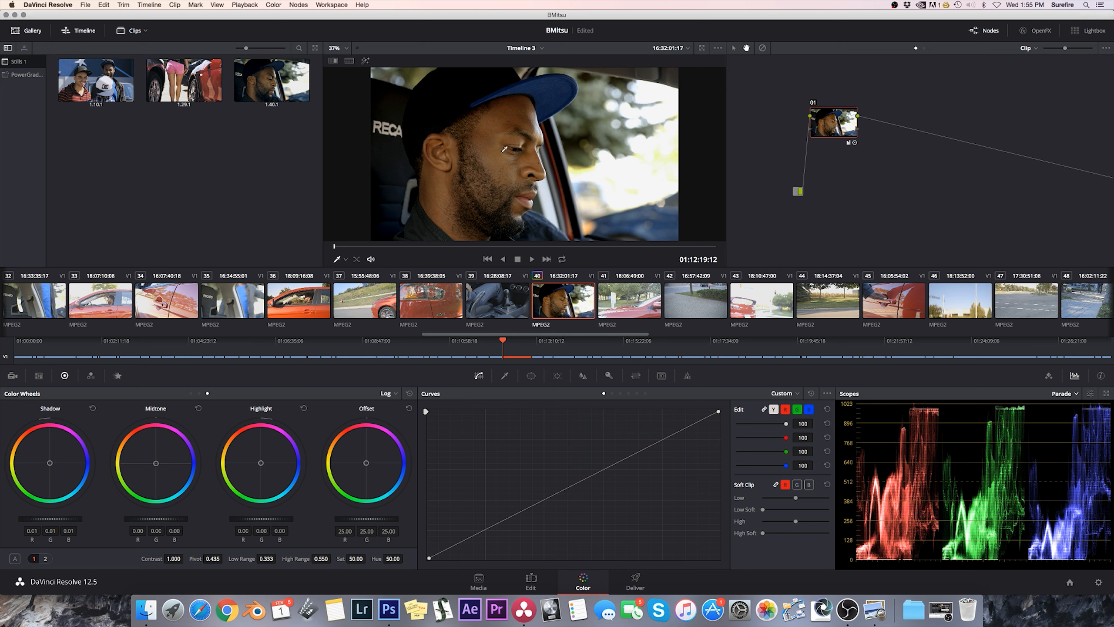
drag(155, 519, 156, 520)
click(191, 394)
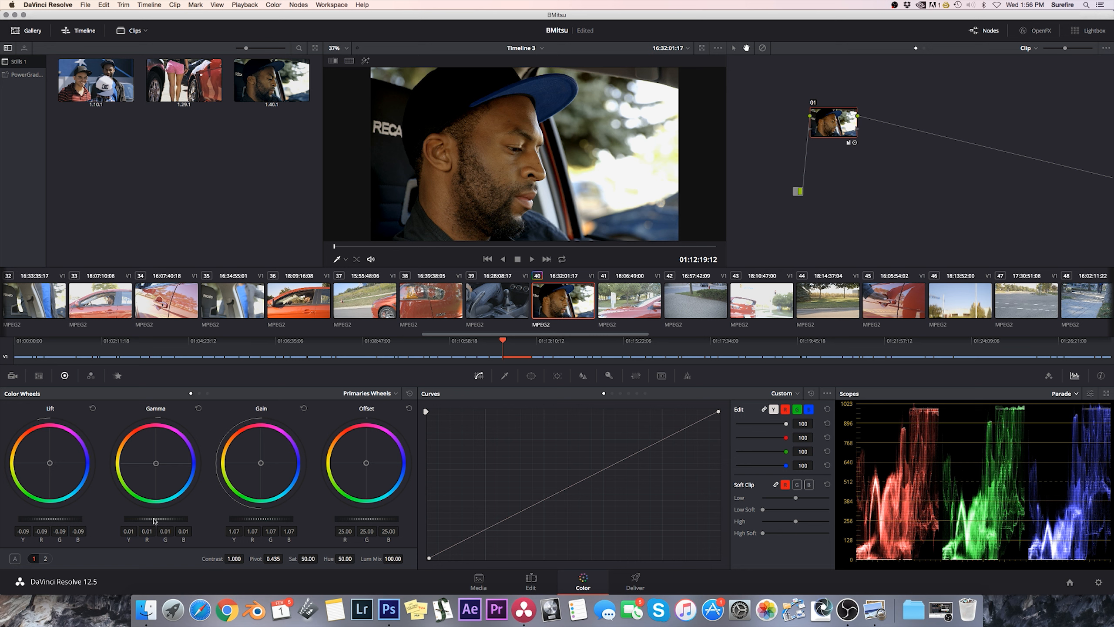
drag(156, 518, 162, 519)
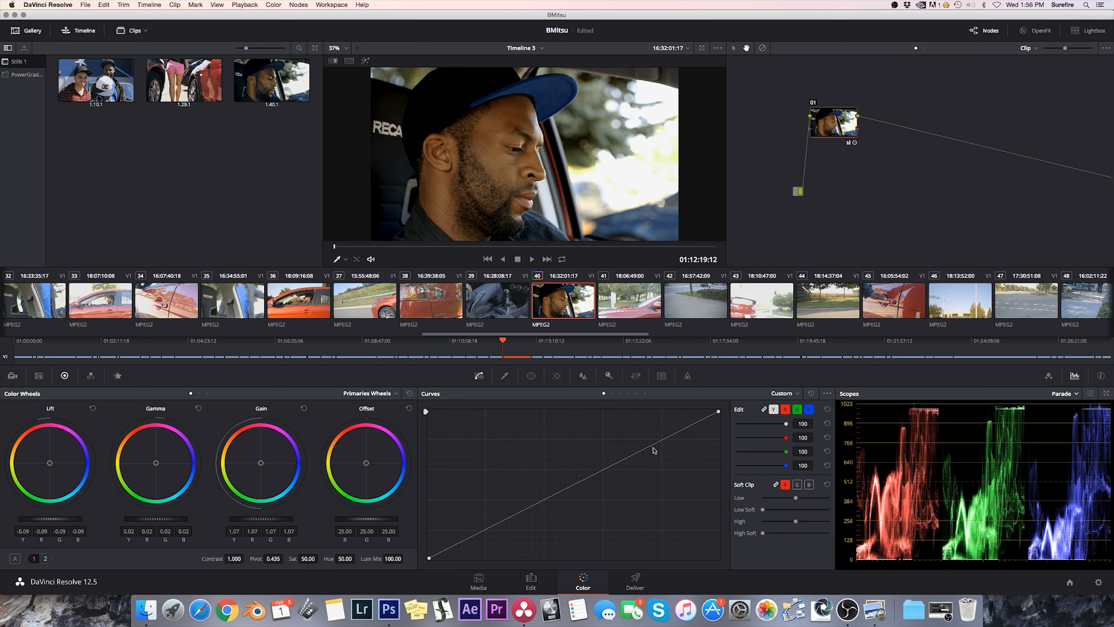
Add a control point in the shadows and one in the highlights of the custom curve, lowering each slightly.
click(490, 527)
drag(489, 528, 492, 530)
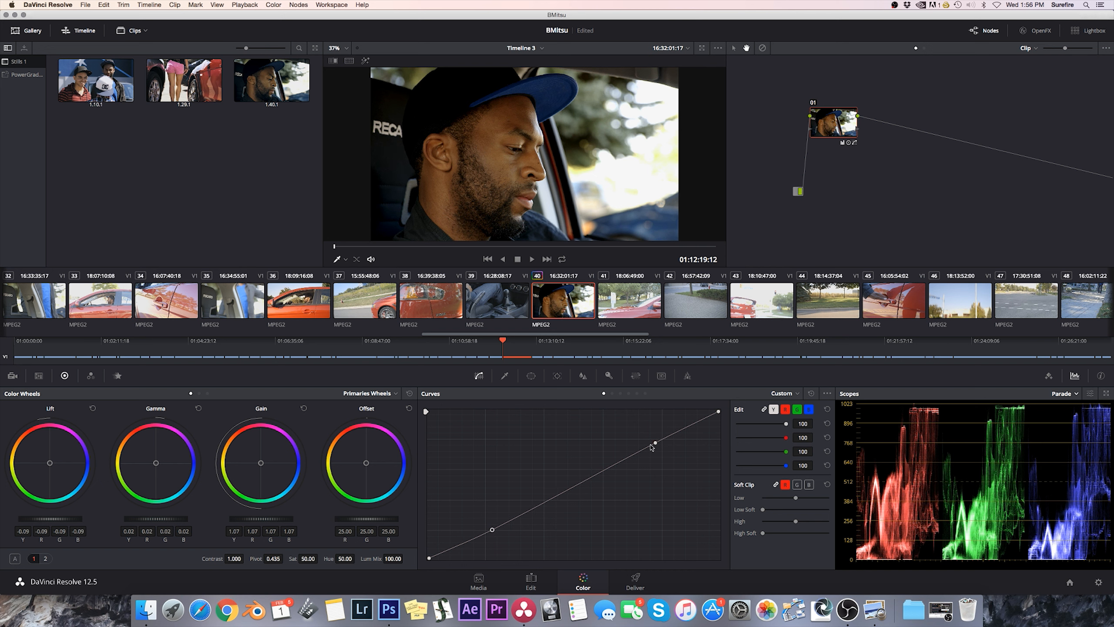
drag(655, 443, 656, 446)
Try a Pivot of 0.1 on node 01 and restore it to 0.435.
click(273, 559)
double_click(275, 559)
text(.150)
key(Return)
double_click(276, 559)
text(.435)
key(Return)
Set node 01's Contrast to 1.058 and its saturation to 40.
drag(235, 558, 246, 560)
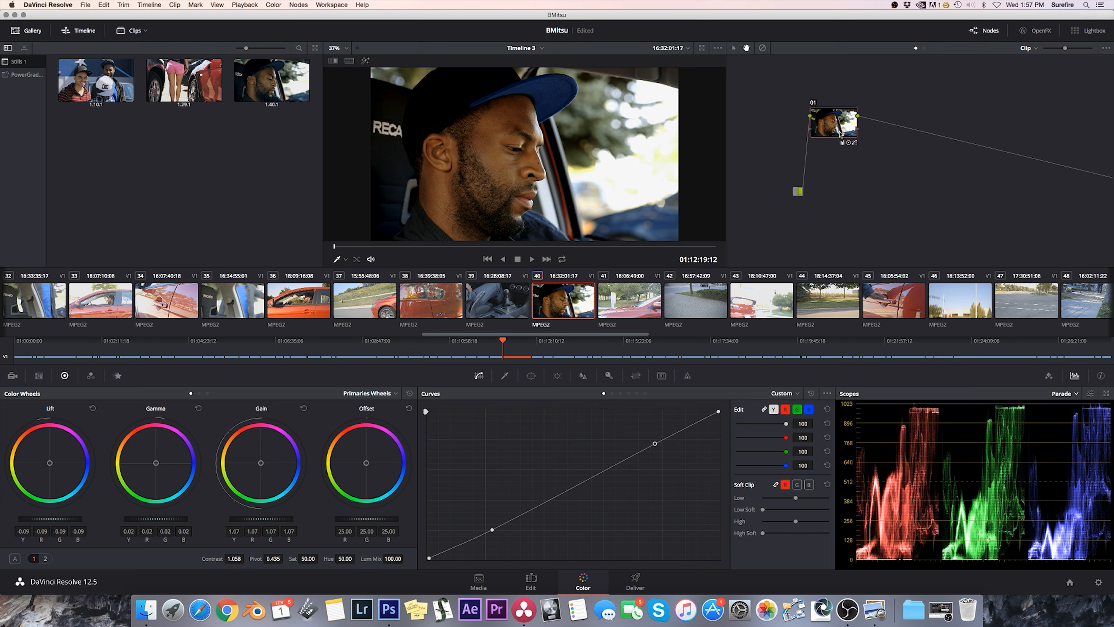
drag(841, 130, 834, 128)
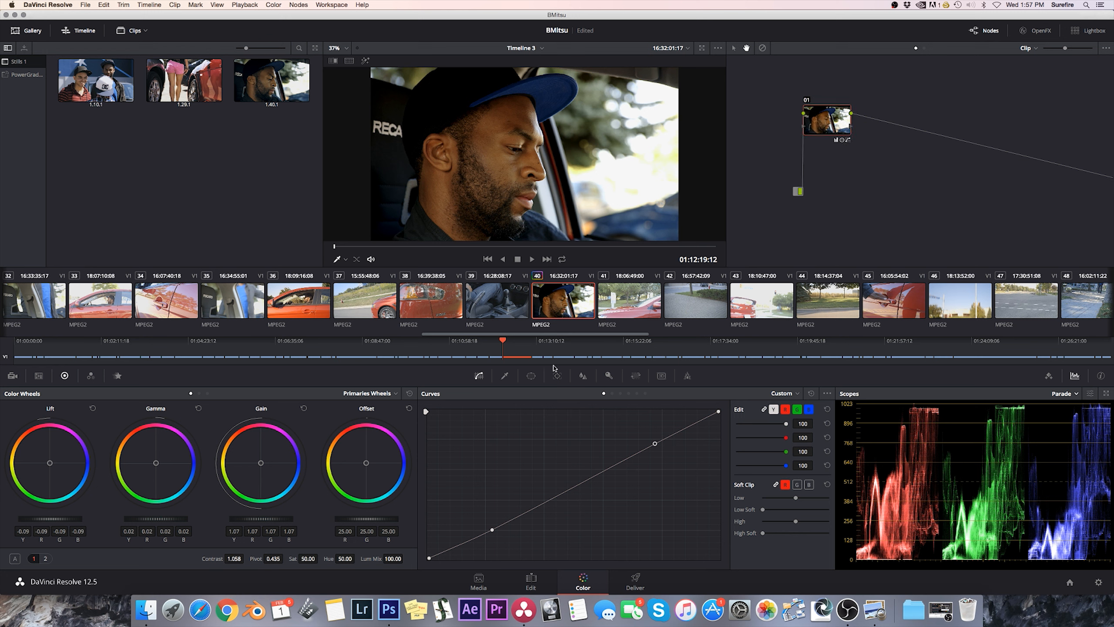
click(309, 558)
double_click(310, 560)
text(40)
key(Return)
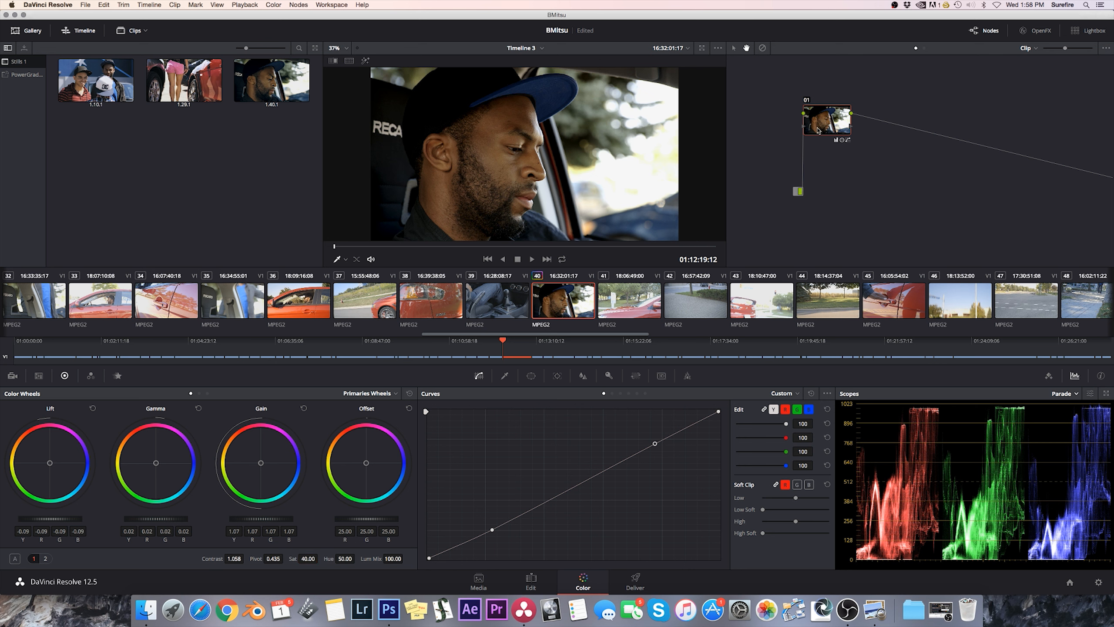
Add a serial node after node 01 and place it right beside it.
click(297, 5)
click(313, 38)
drag(874, 121, 884, 123)
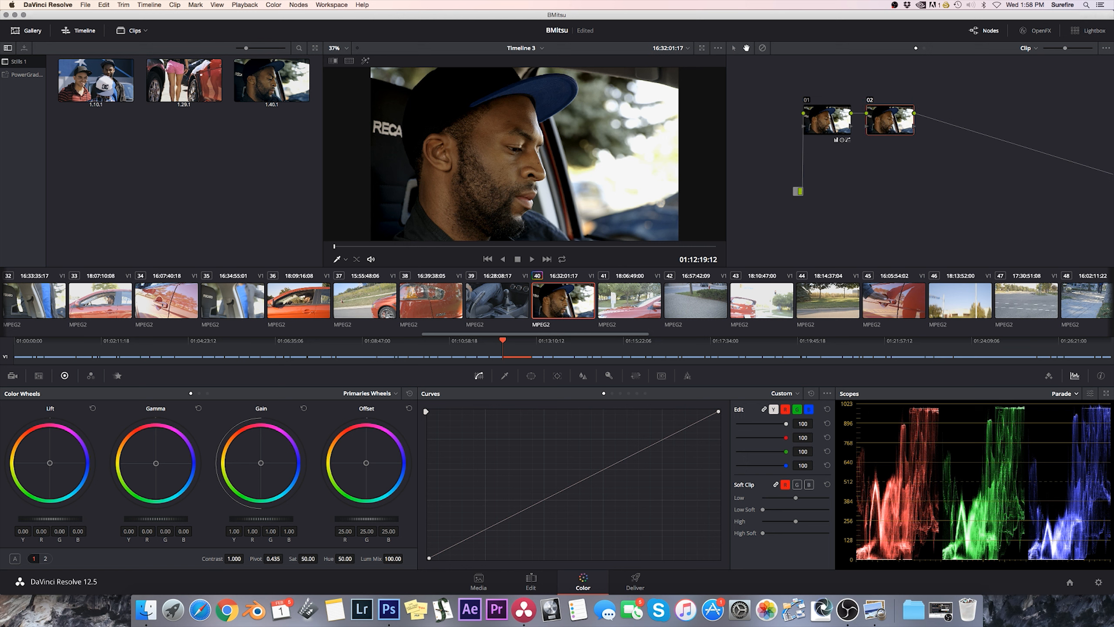
drag(898, 126, 897, 126)
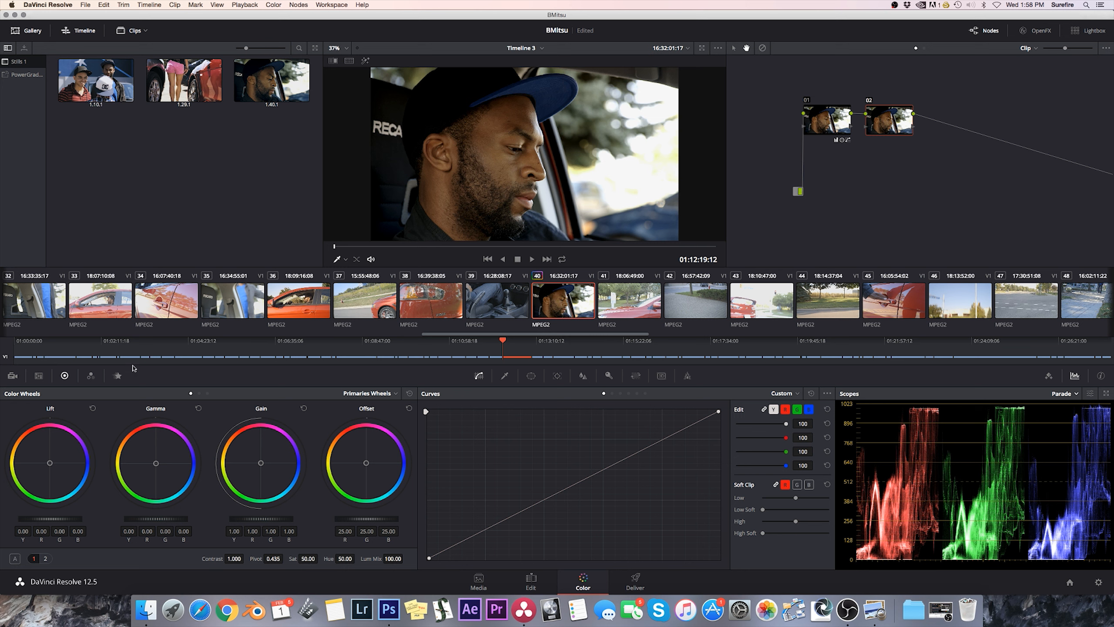
Try pushing node 01's Offset color balance toward teal and blue, and reset the Offset.
click(830, 118)
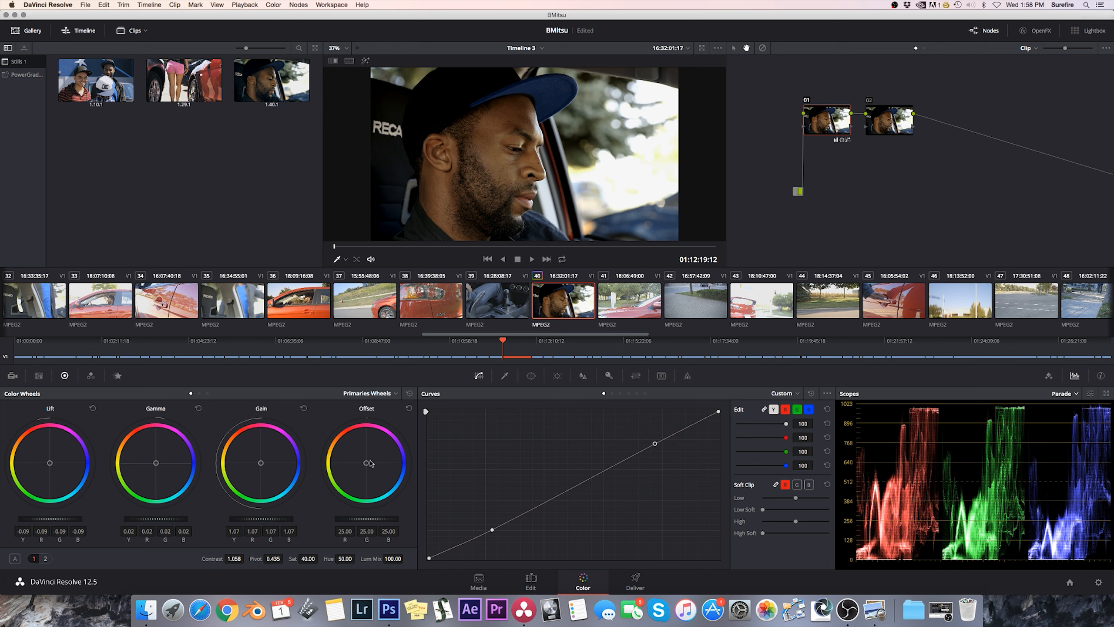
mouse_move(368, 467)
mouse_down()
mouse_move(353, 451)
mouse_move(371, 472)
mouse_up()
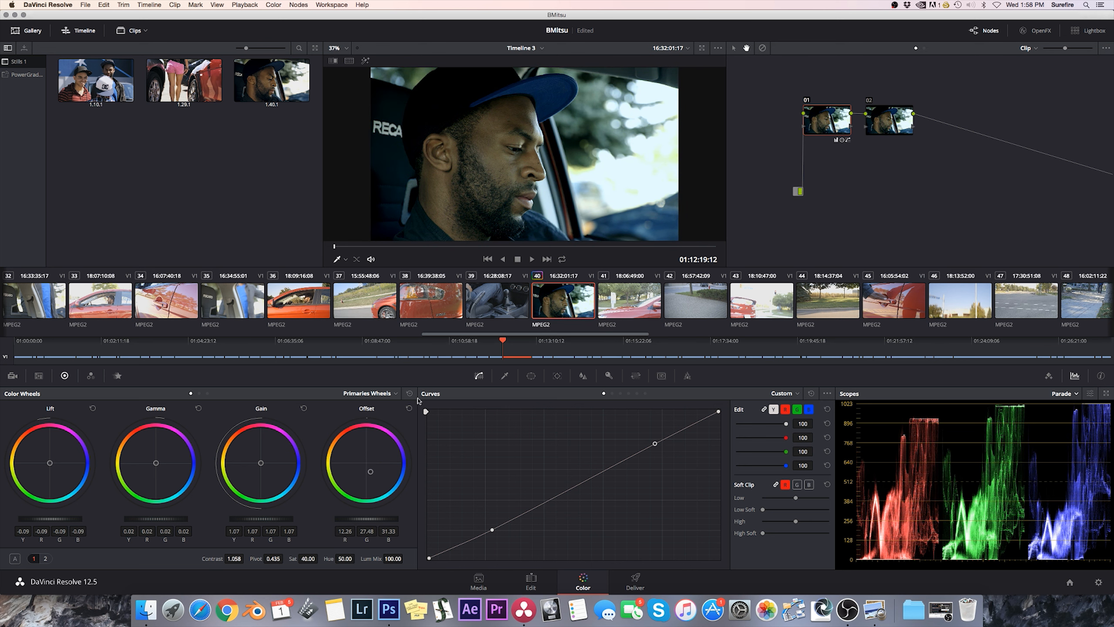
click(409, 408)
drag(366, 464, 367, 464)
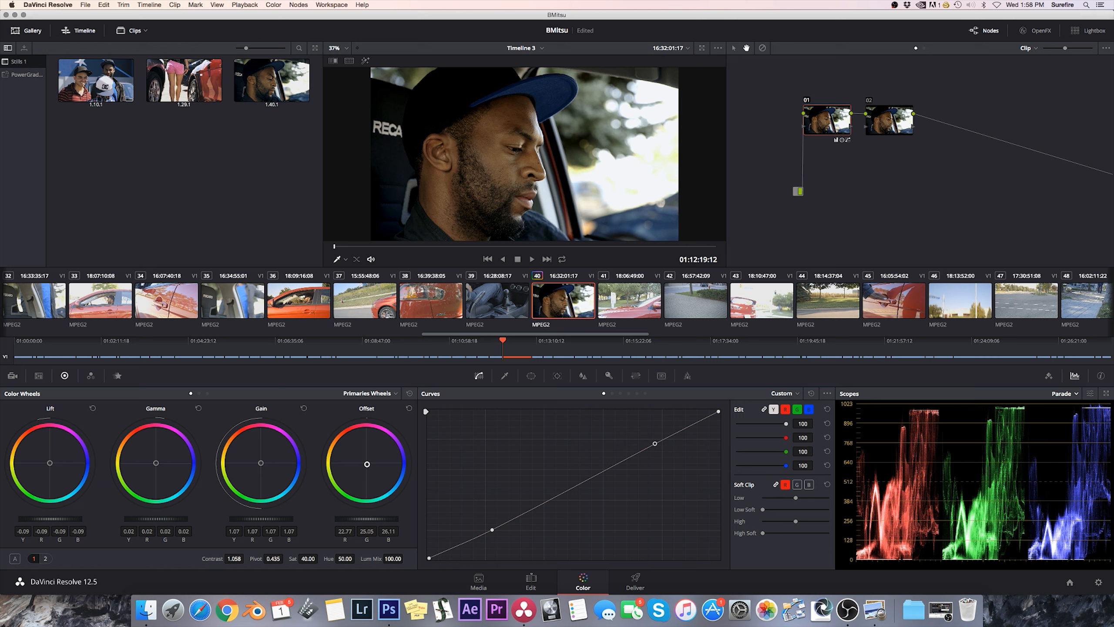
drag(367, 464, 368, 464)
click(408, 409)
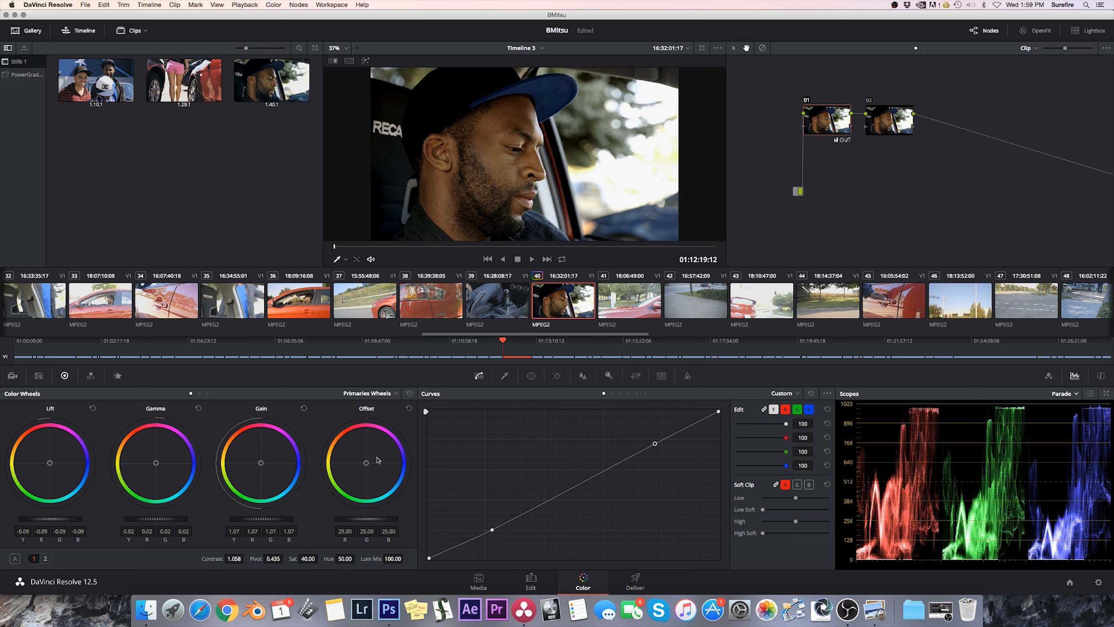
In node 02, tint the Lift blue (R -0.03, G 0.01, B 0.02) and the Gamma orange (R 0.02, G 0.00, B -0.02).
click(879, 131)
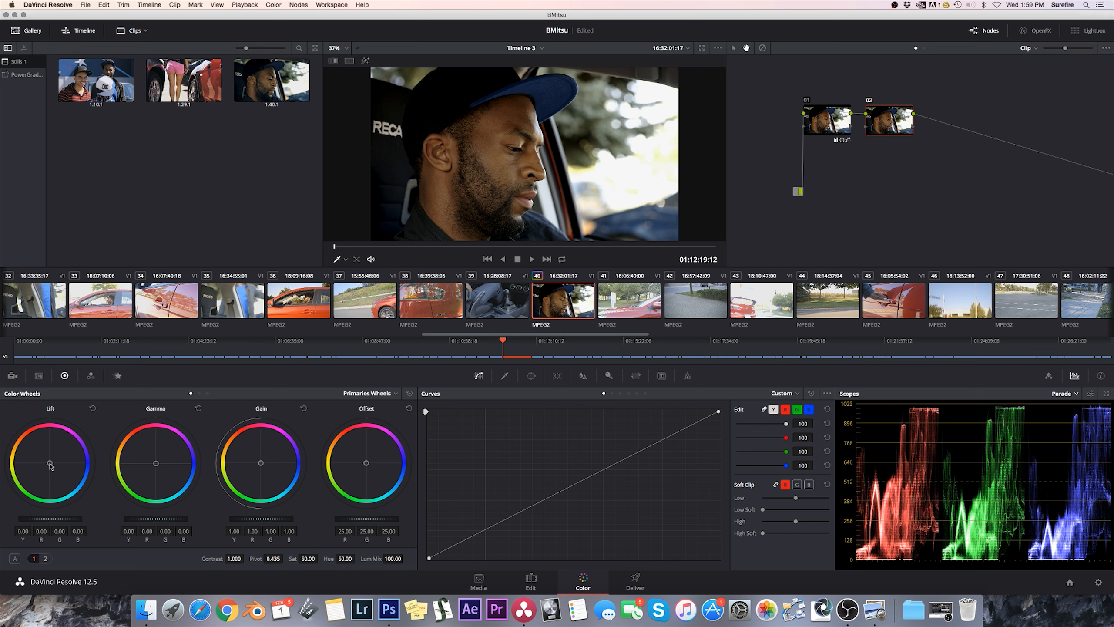
drag(50, 465, 51, 465)
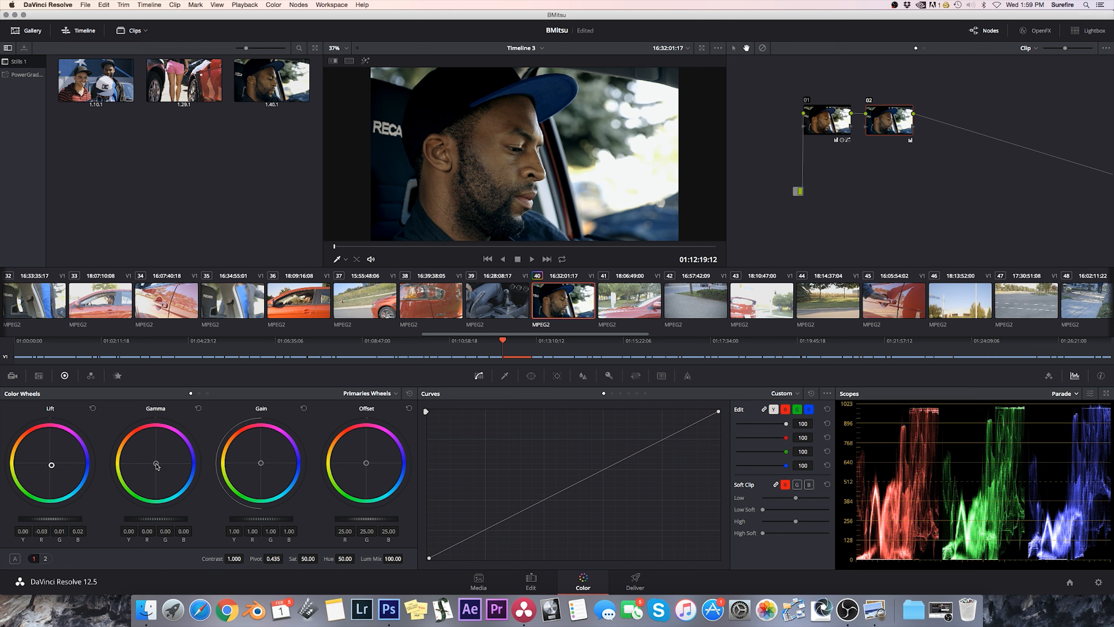
drag(156, 465, 156, 465)
drag(156, 462, 153, 461)
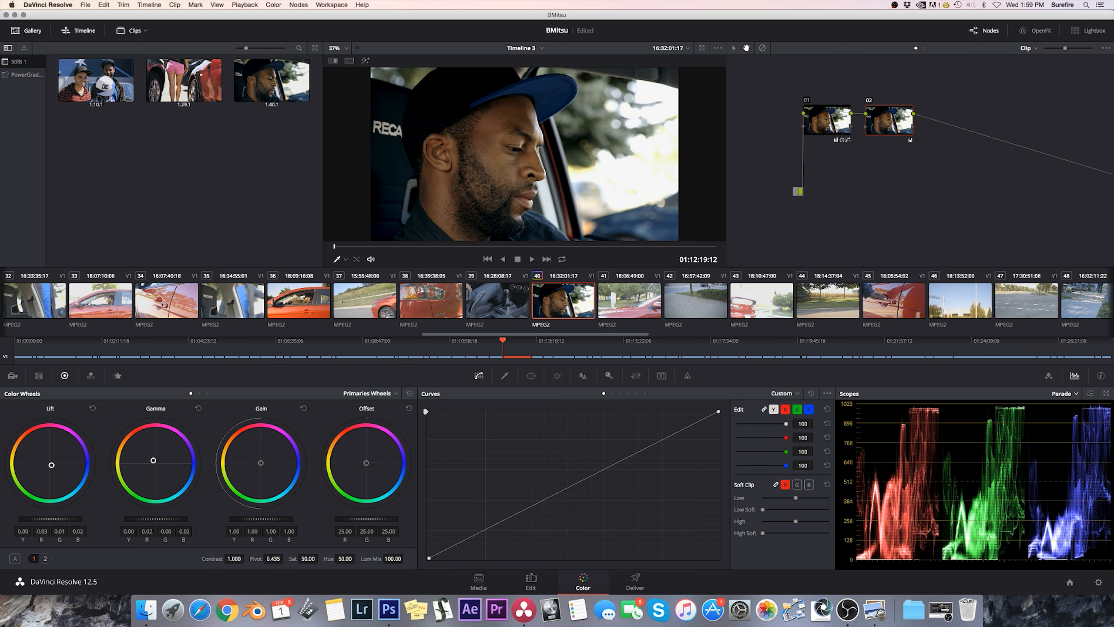
drag(153, 460, 154, 461)
Cool node 02's Log Highlight balance to R -0.03, G 0.00, B 0.05.
click(207, 393)
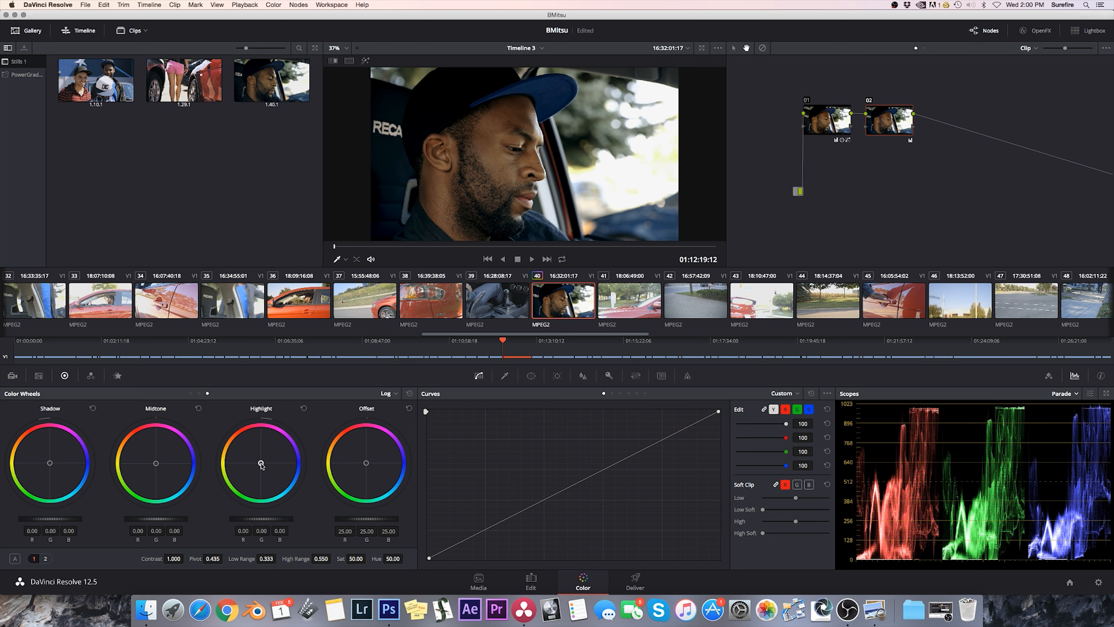
drag(261, 466, 262, 465)
drag(261, 463, 261, 463)
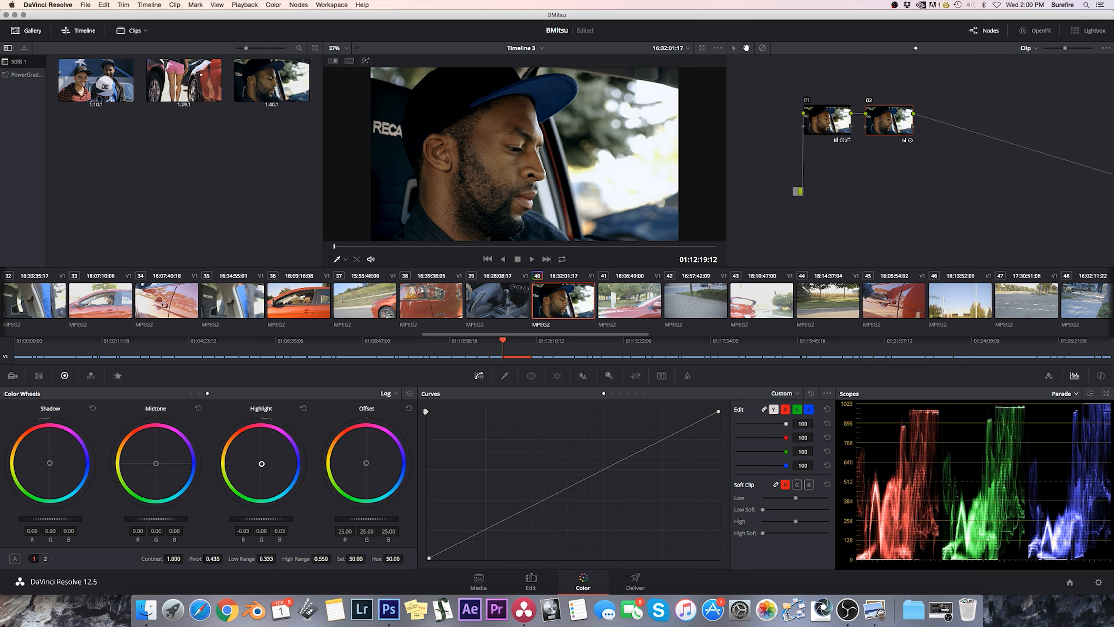
drag(261, 463, 262, 464)
drag(882, 124, 881, 123)
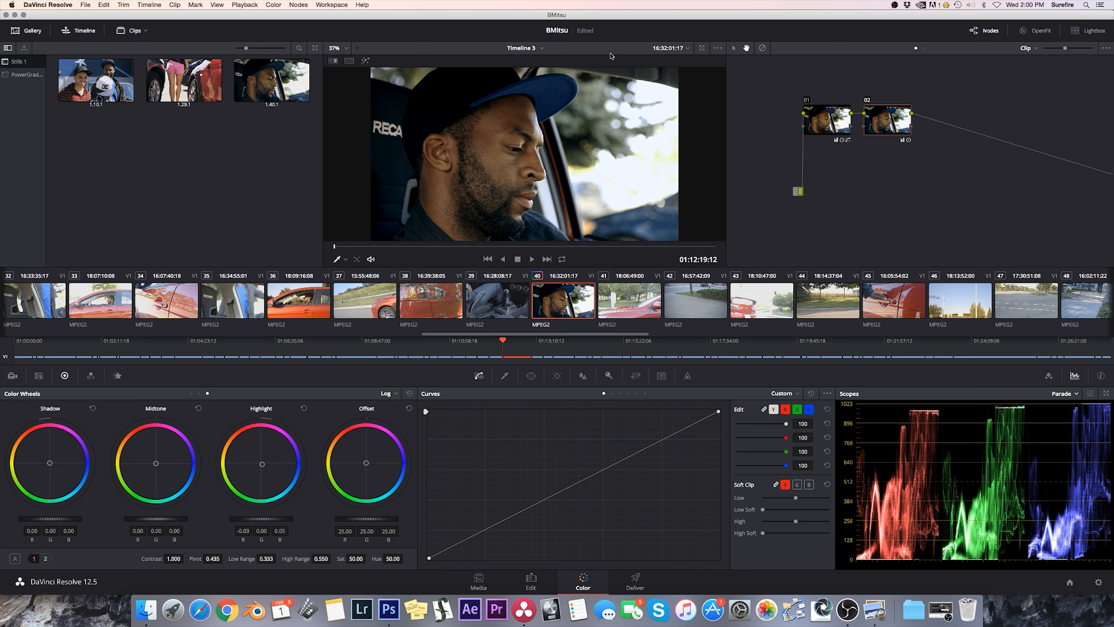
Add a parallel node to node 02, place it just beneath, and make it the active node.
click(298, 5)
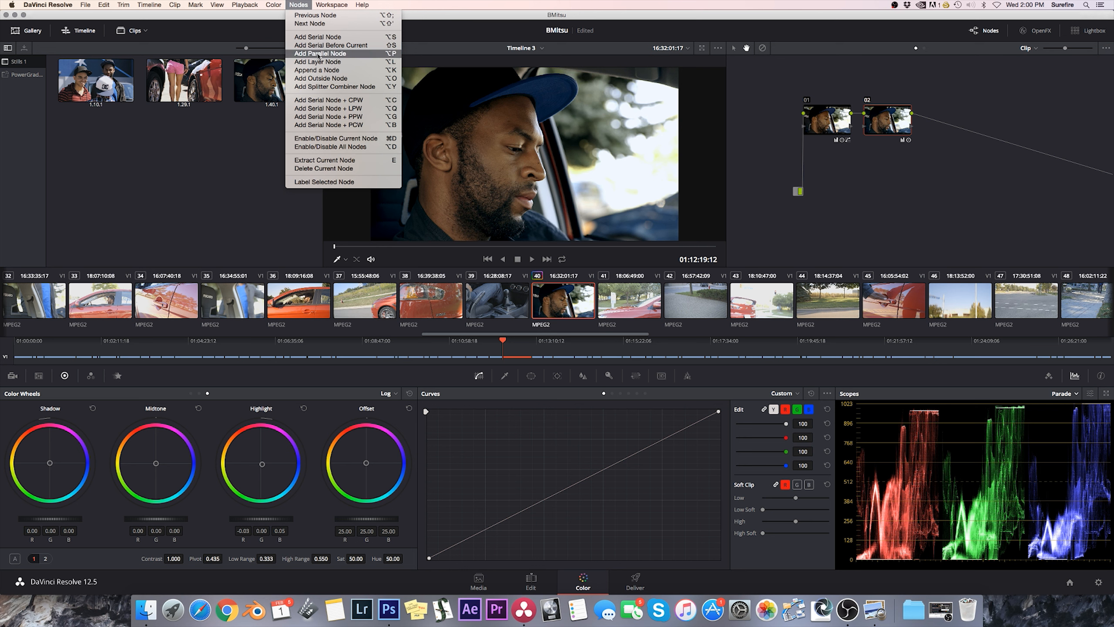
click(359, 79)
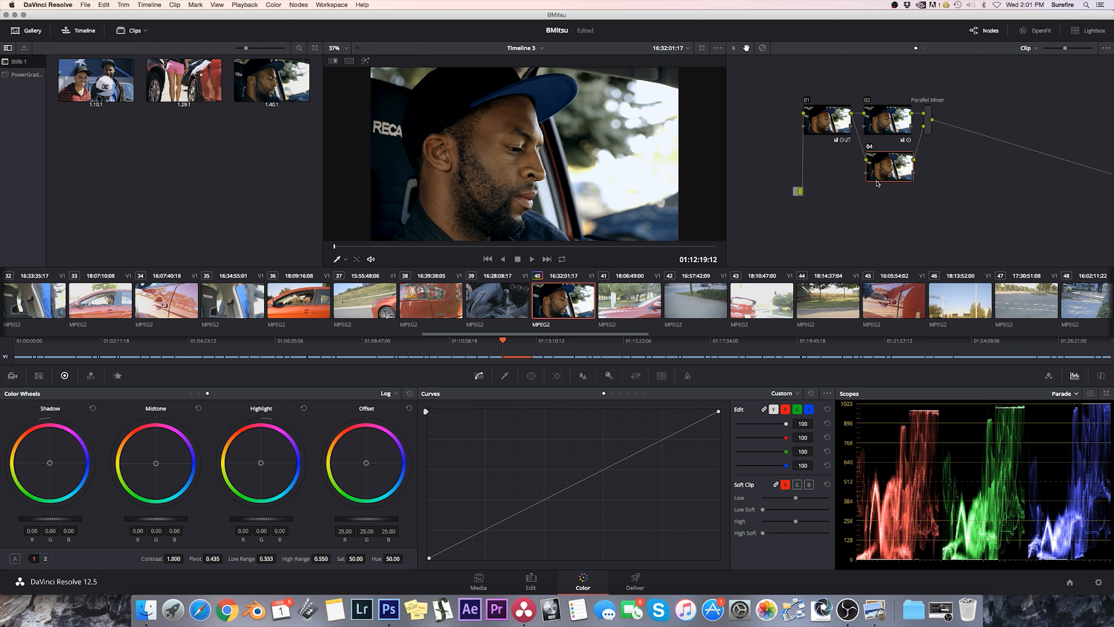
click(879, 122)
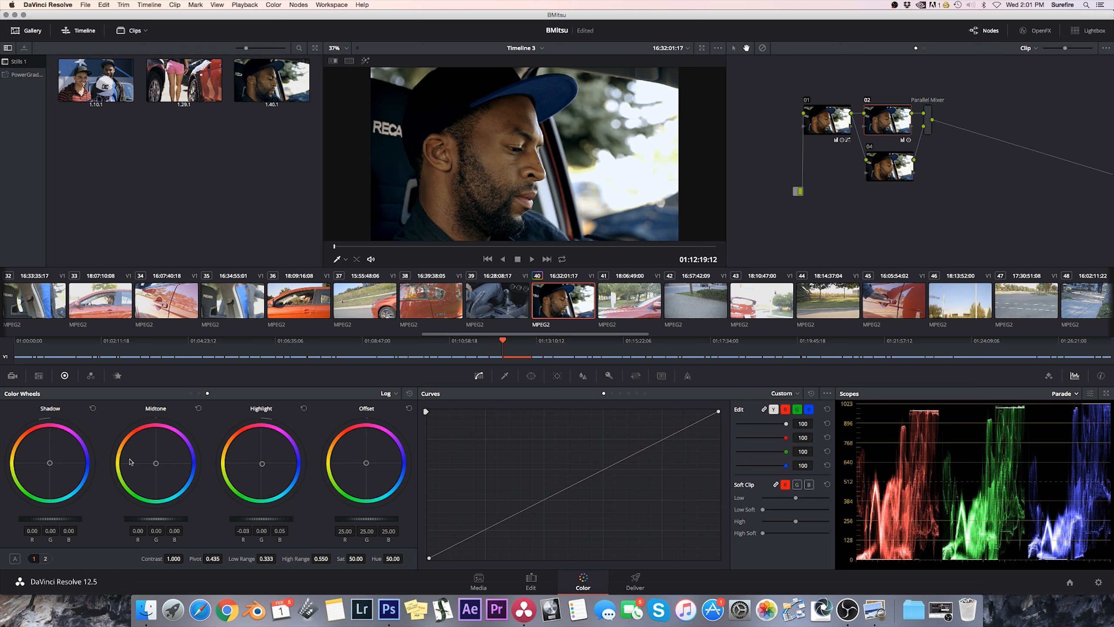
drag(884, 171, 883, 172)
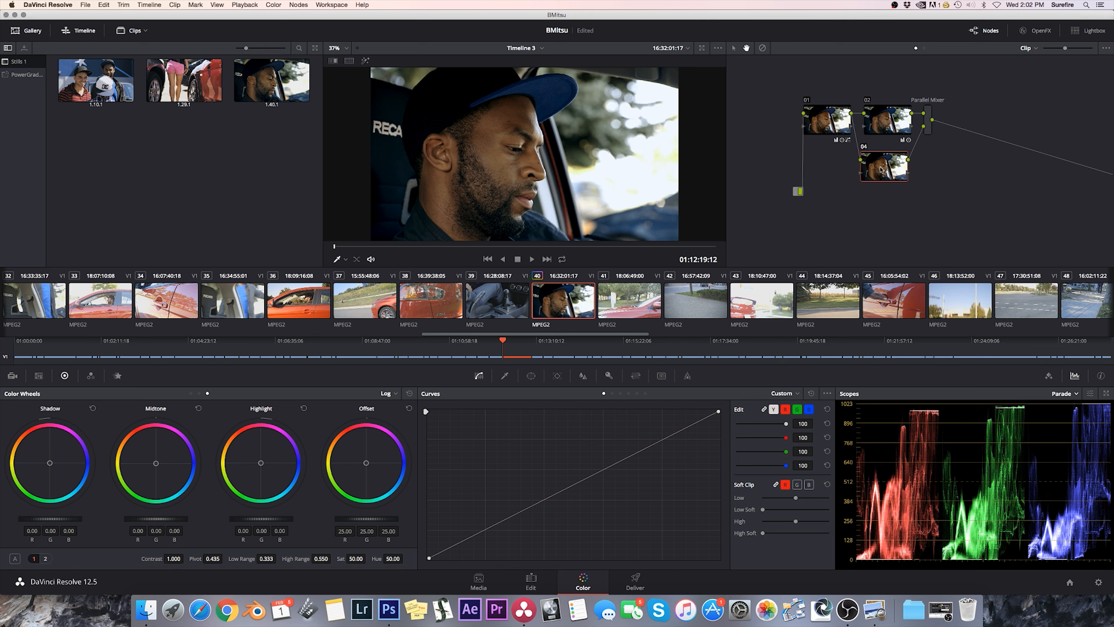
Sample the bright area in front of the man's face with the HSL qualifier, show the highlight view, and disable Hue and Saturation.
click(505, 376)
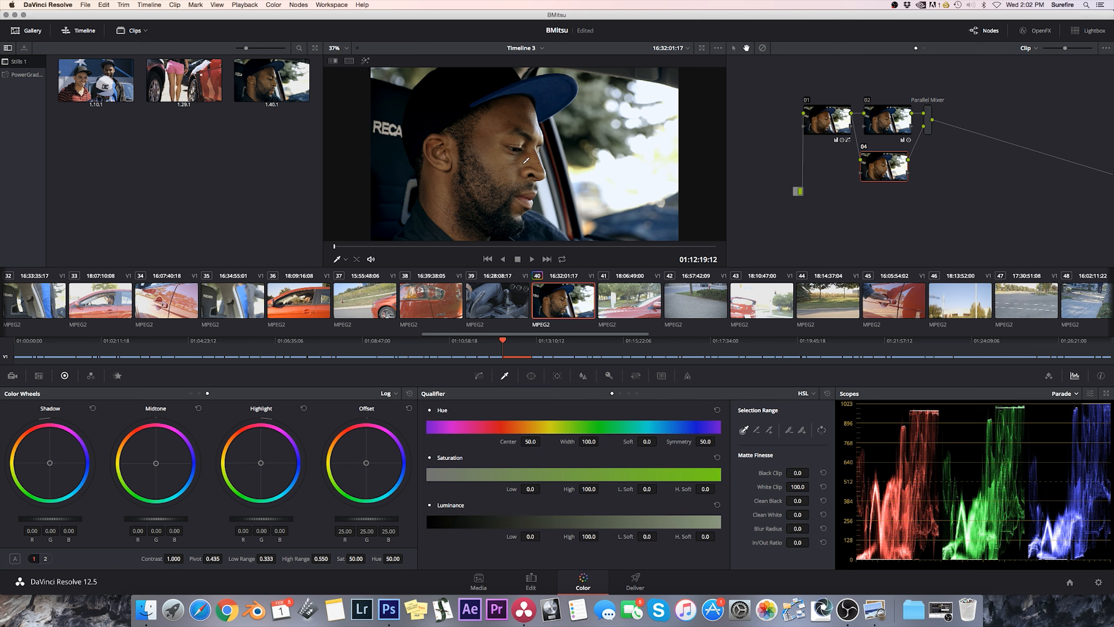
click(541, 126)
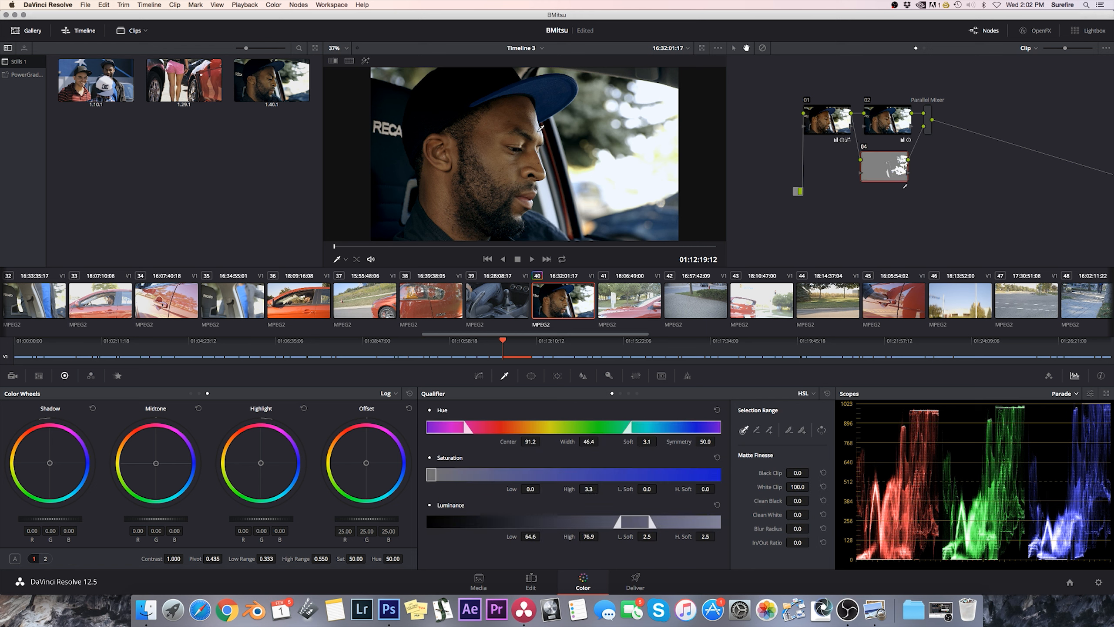
click(365, 61)
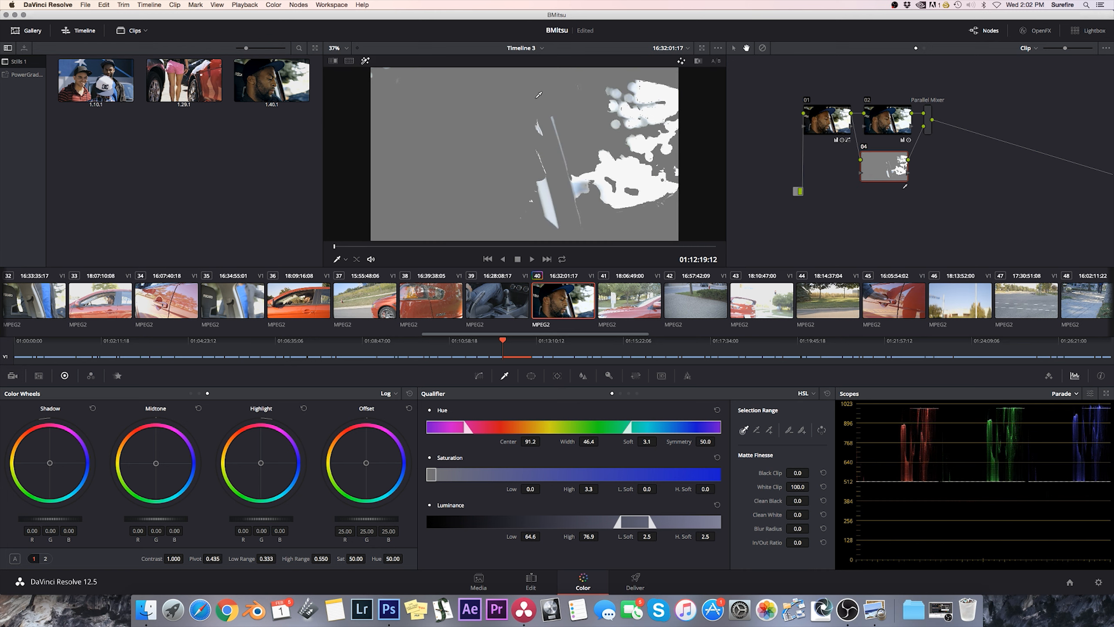
click(430, 410)
click(430, 458)
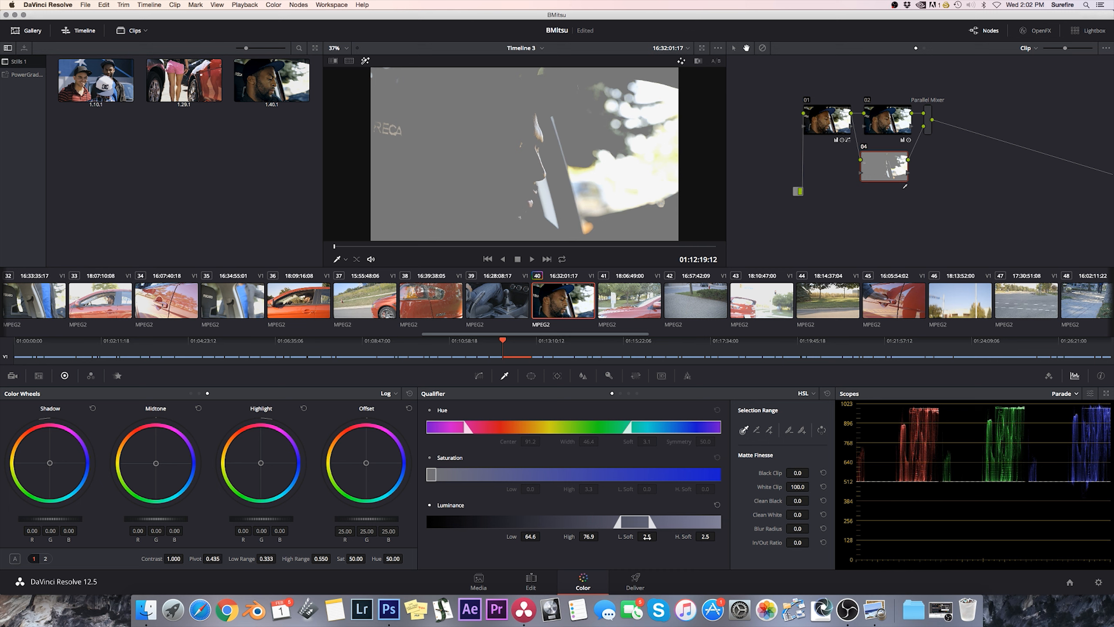
Set the qualifier's Luminance range to Low 60.1 and High 92.4.
drag(589, 538, 657, 538)
drag(530, 536, 544, 536)
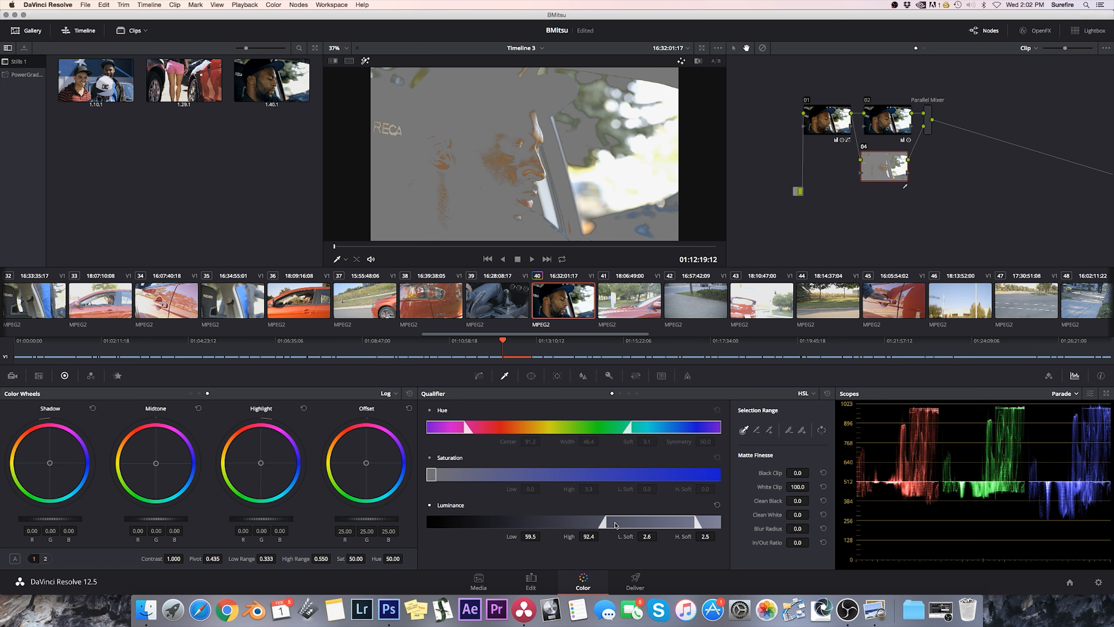
drag(530, 536, 543, 535)
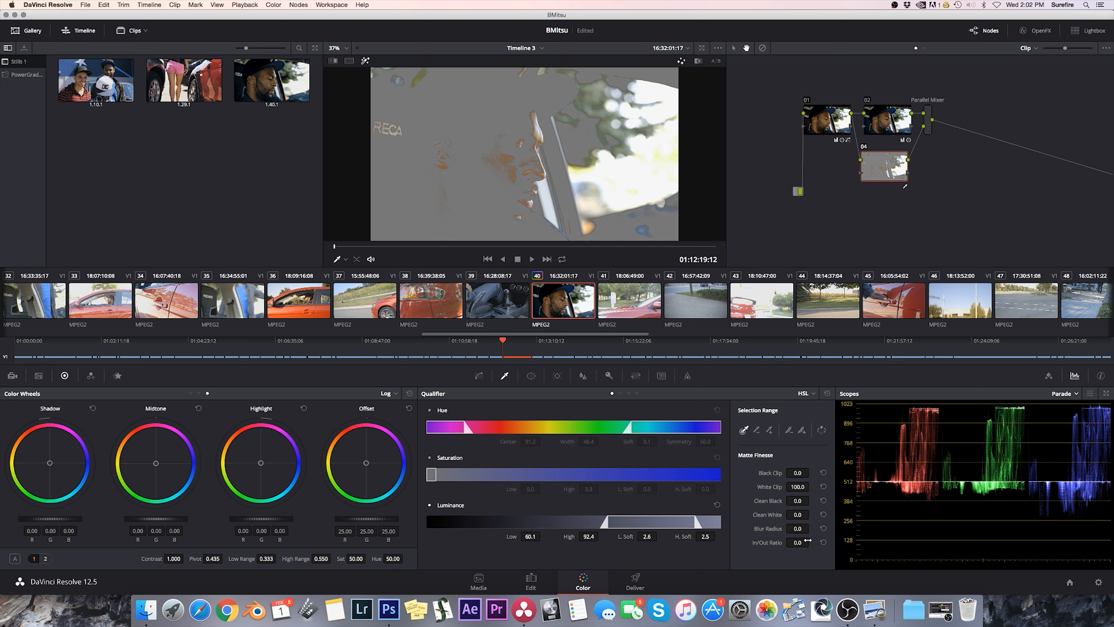
Soften the luminance key with a Blur Radius of 4.9 and turn off the highlight view.
drag(791, 529, 812, 527)
click(365, 61)
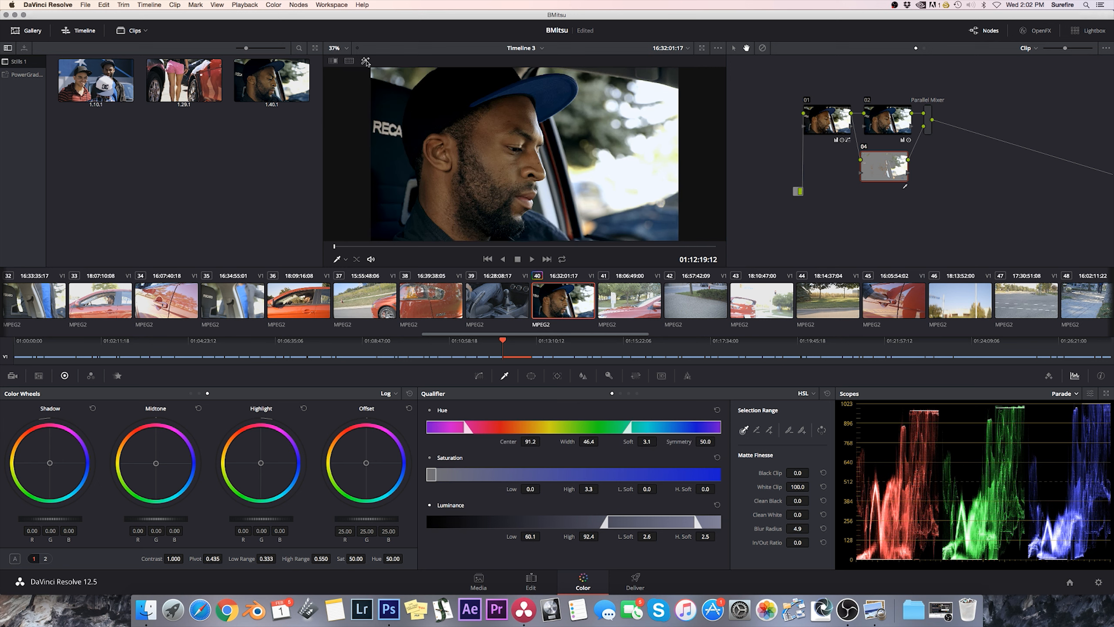
Blur the keyed highlights on node 04 with Radius 0.55 and H/V Ratio 0.47 on all three channels.
click(582, 376)
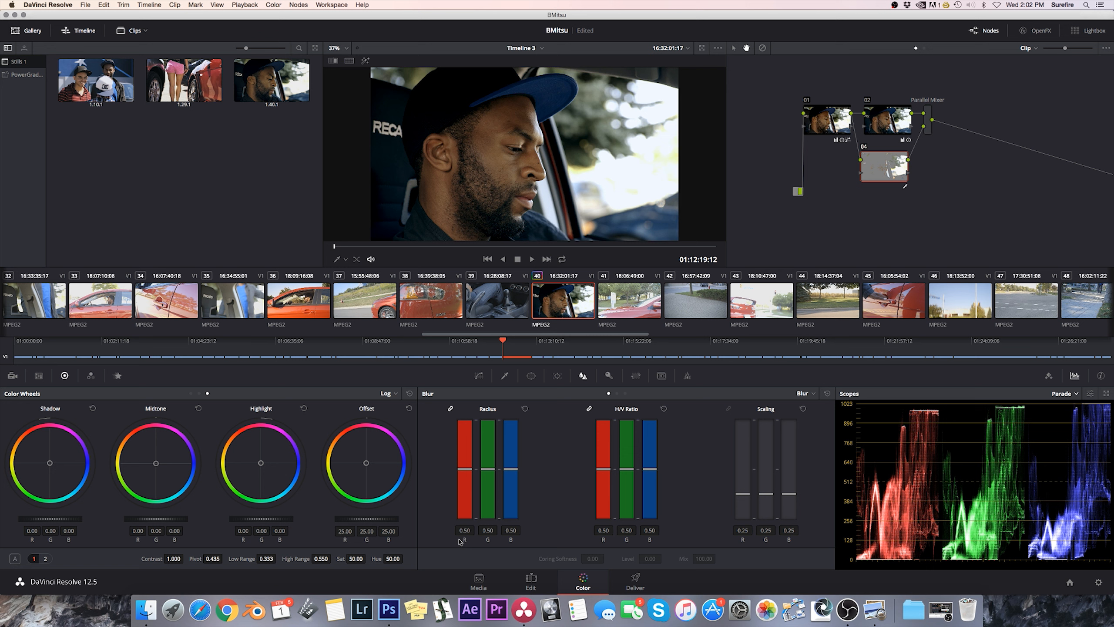
key(super+Tab)
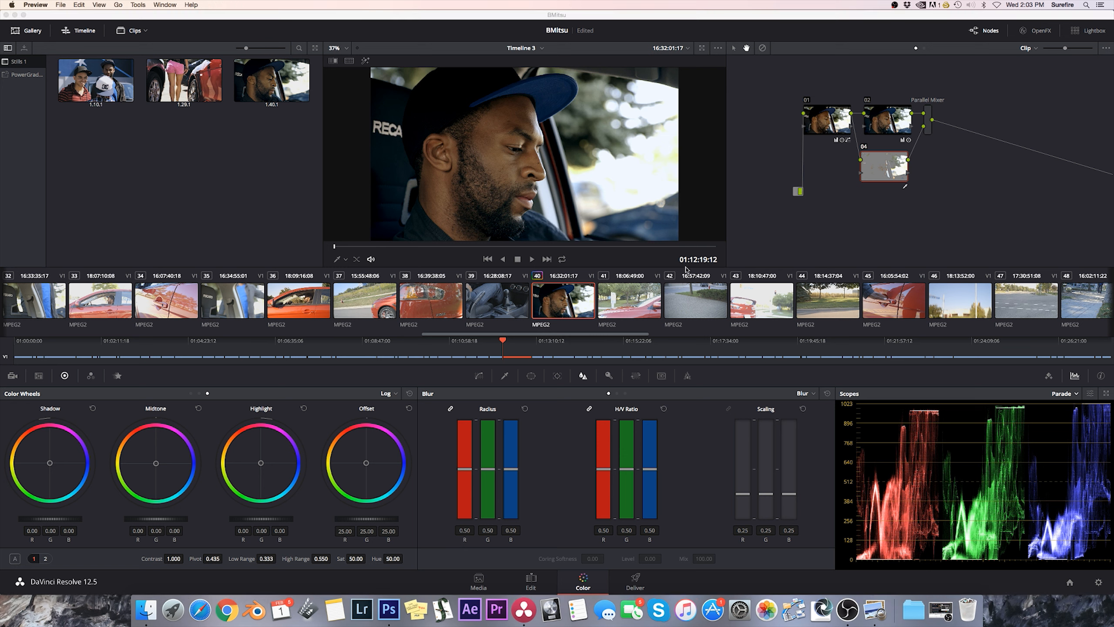
click(510, 471)
drag(510, 471, 512, 466)
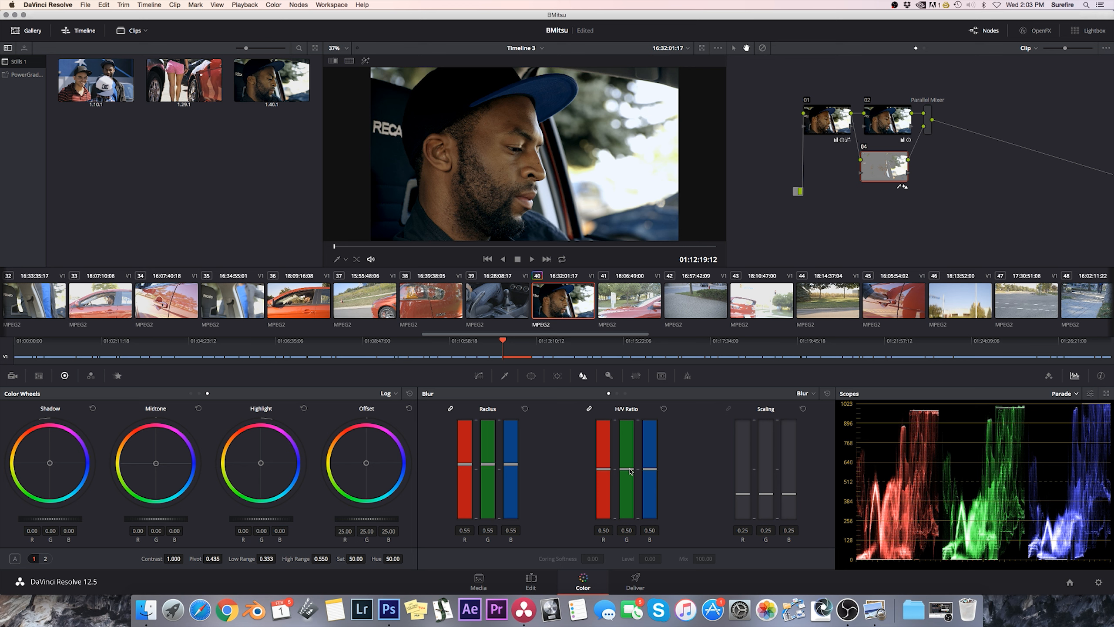
drag(630, 471, 630, 475)
drag(630, 475, 630, 474)
mouse_move(333, 246)
mouse_down()
mouse_move(358, 252)
mouse_move(322, 255)
mouse_up()
Align node 04 beneath node 02 and add another parallel node below it.
drag(884, 167, 888, 163)
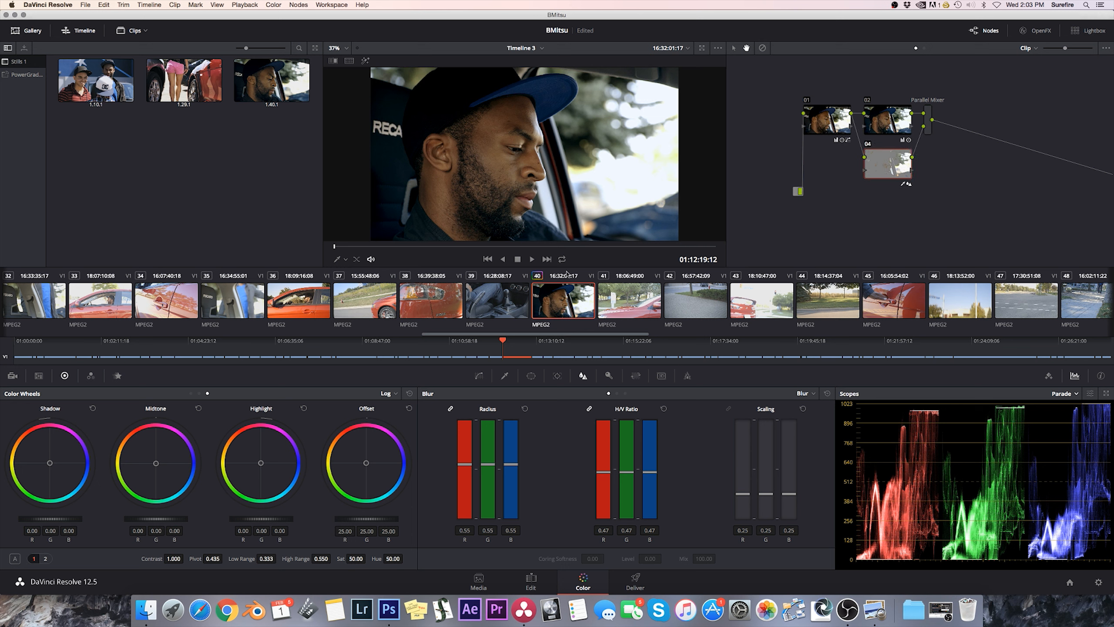
click(305, 3)
click(321, 54)
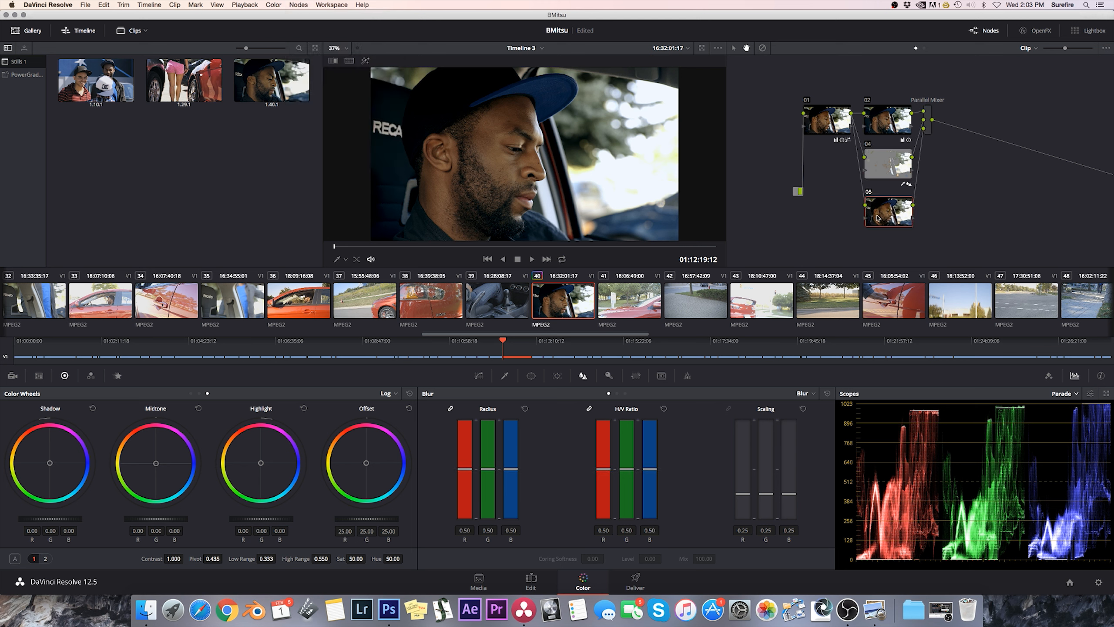
On node 05's Hue Vs Sat curve, place a control point in the orange-yellow range, bracketed by points at red and green.
click(480, 377)
click(638, 393)
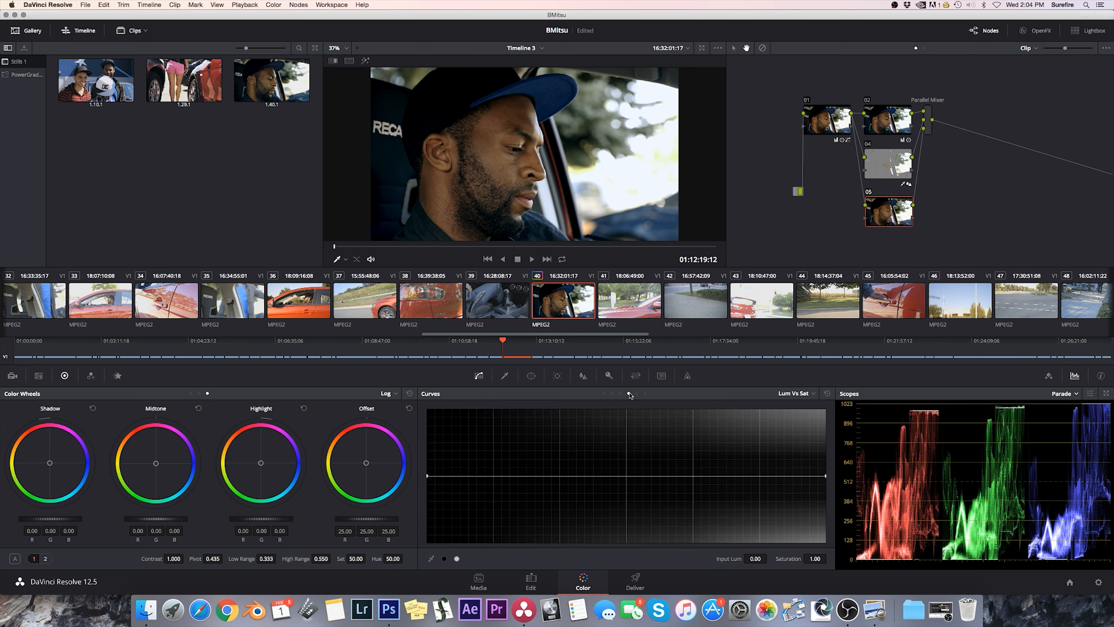
click(629, 394)
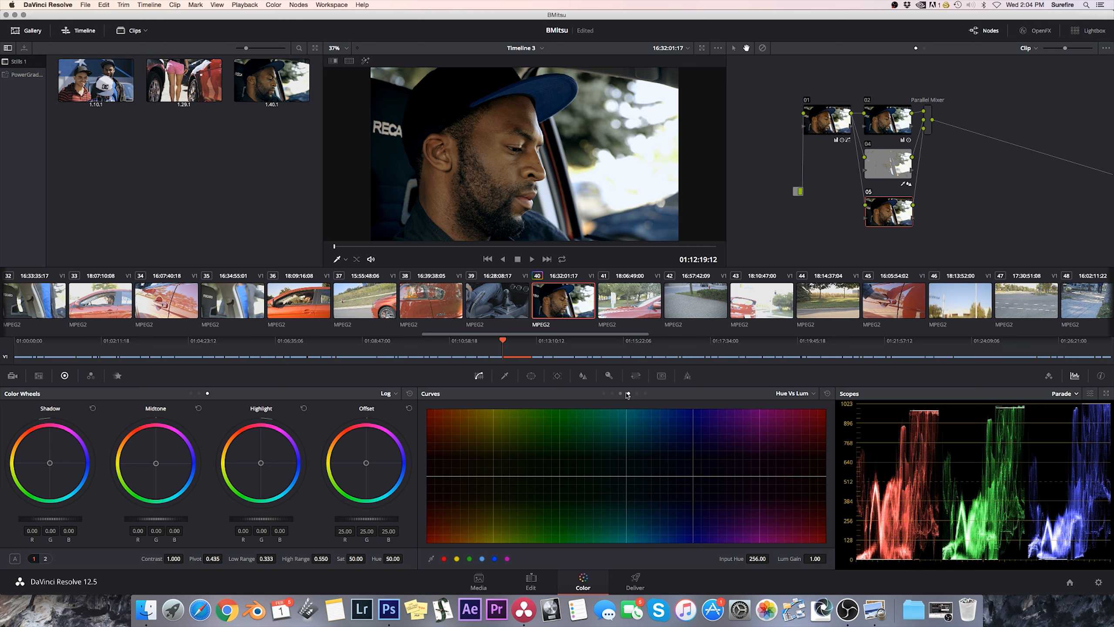
click(620, 394)
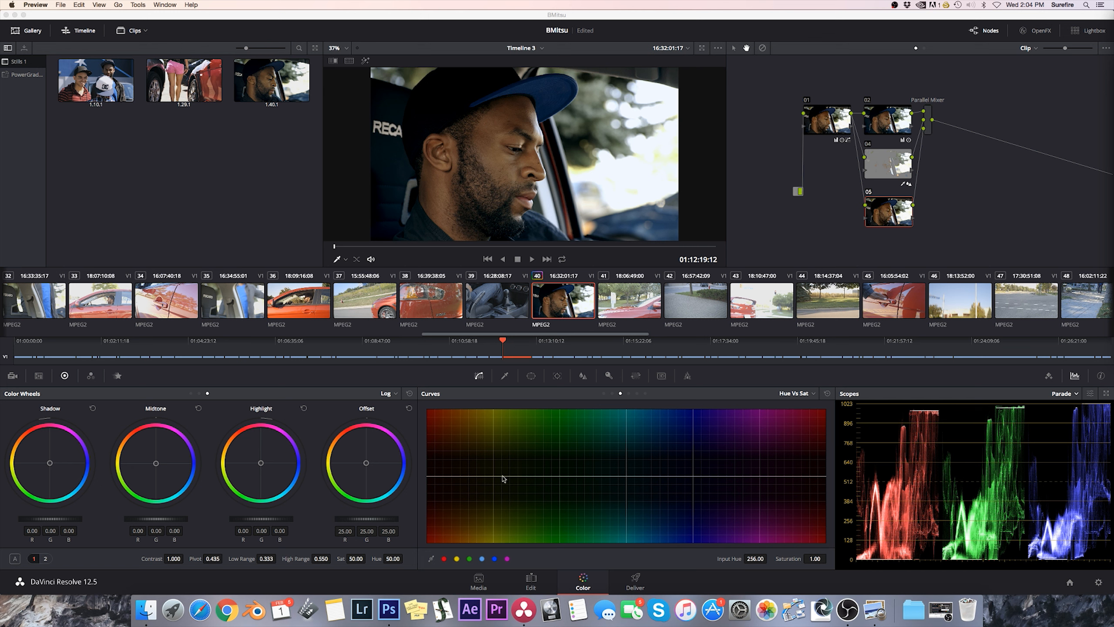
click(499, 477)
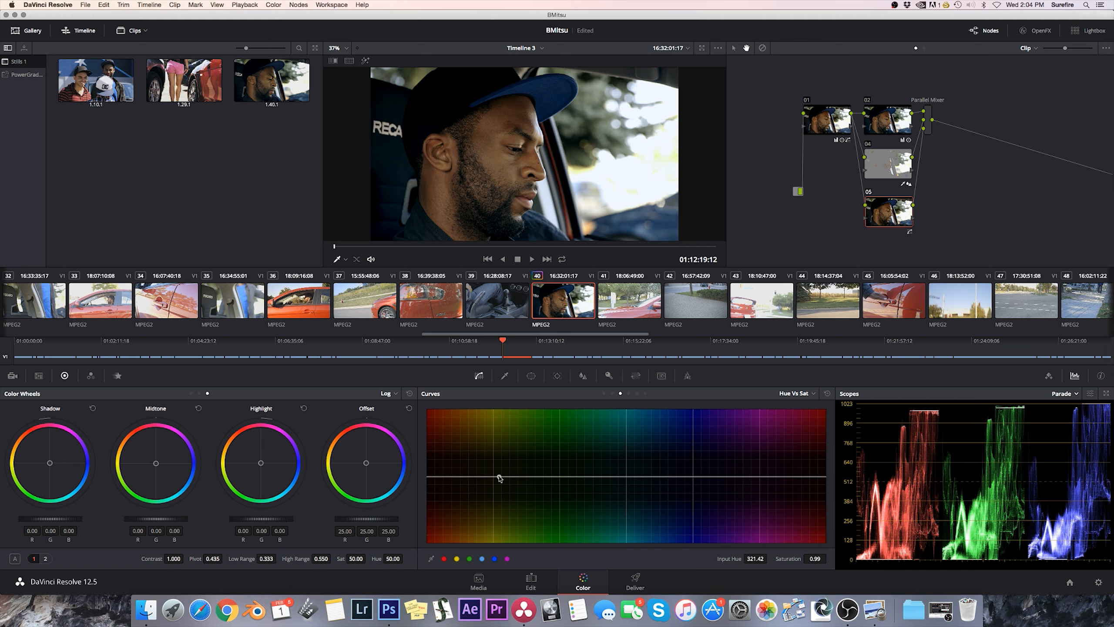
click(428, 477)
click(563, 477)
Lower the orange-yellow point of the Hue Vs Sat curve to a saturation of about 0.78 near input hue 321.
drag(499, 477, 494, 490)
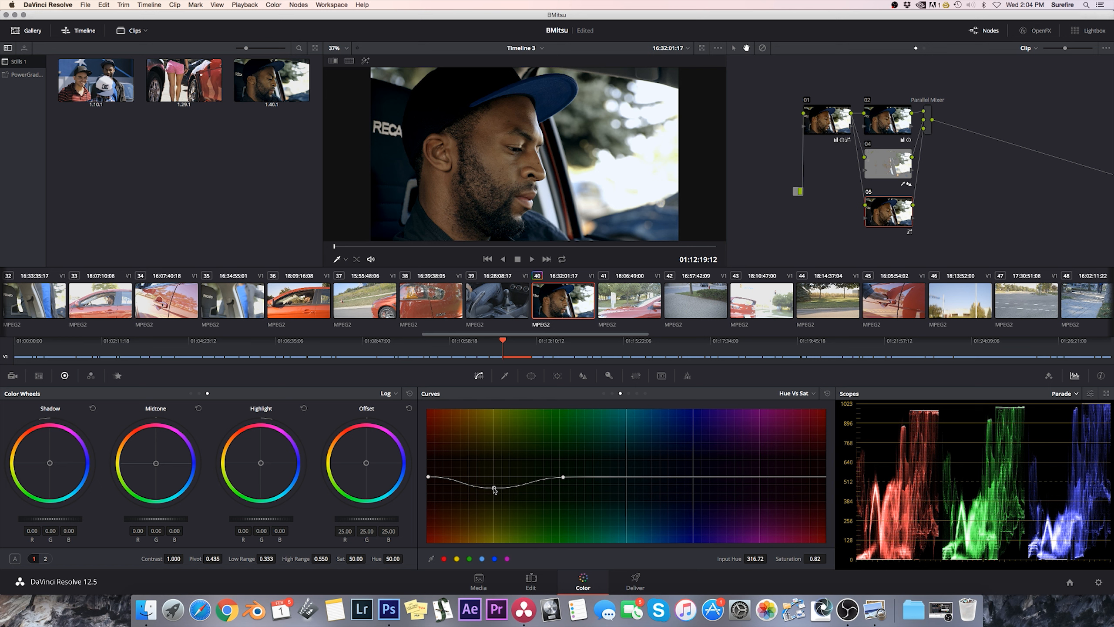
drag(494, 487, 492, 491)
drag(491, 491, 493, 492)
drag(493, 491, 502, 492)
drag(503, 493, 502, 478)
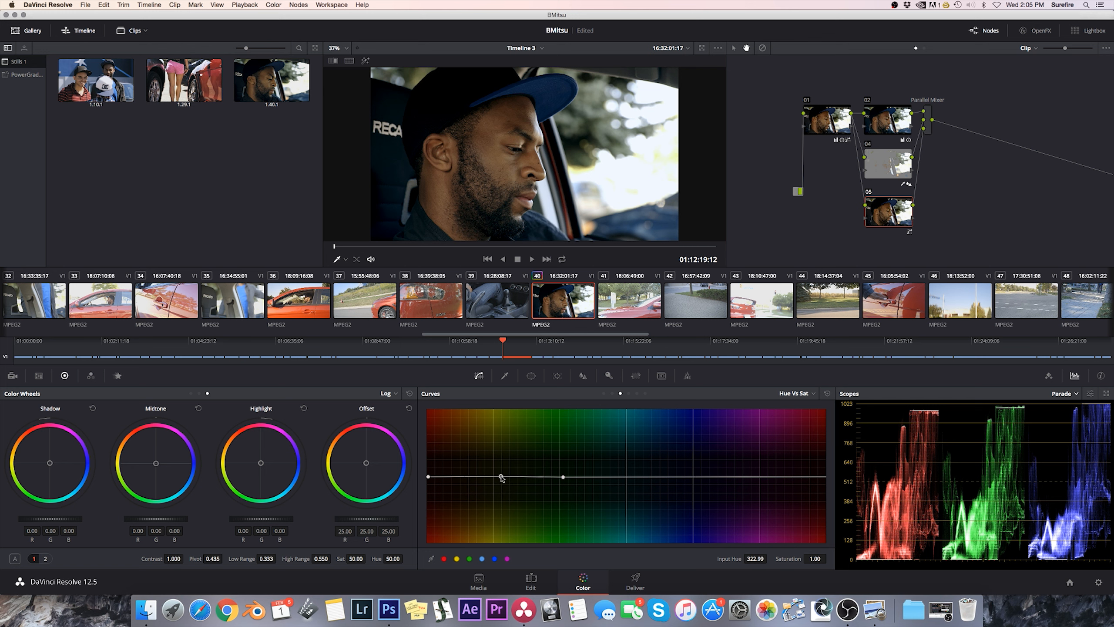
drag(501, 476, 500, 492)
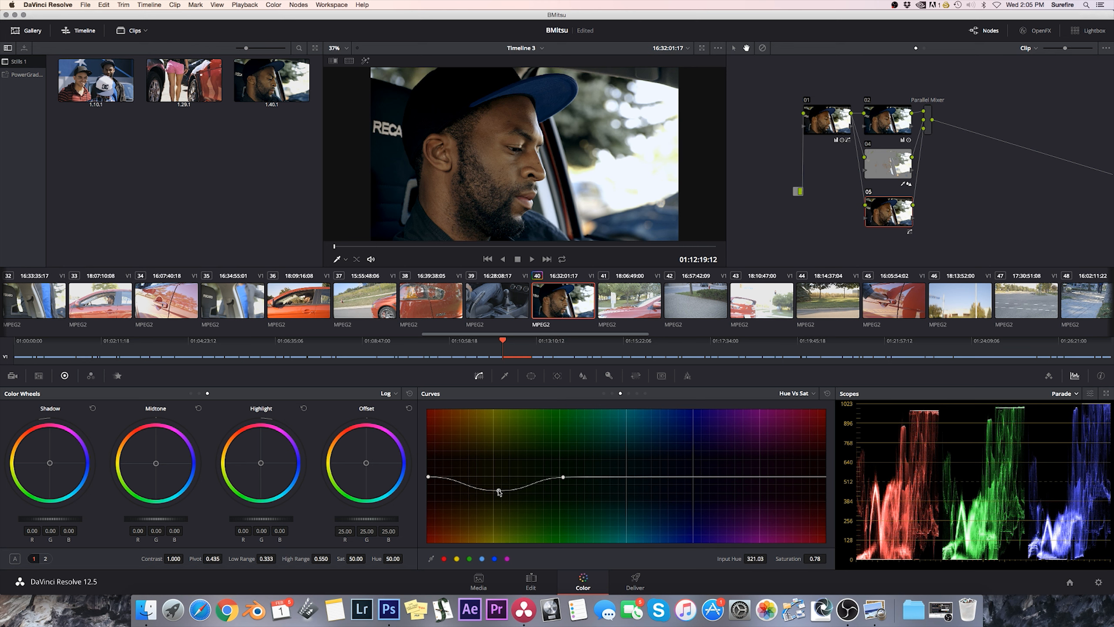
drag(499, 492, 499, 493)
On node 01's Lum Vs Sat curve, anchor points in the lower midtones and at input 0.85, and drop both end points to saturation 0.00.
click(828, 117)
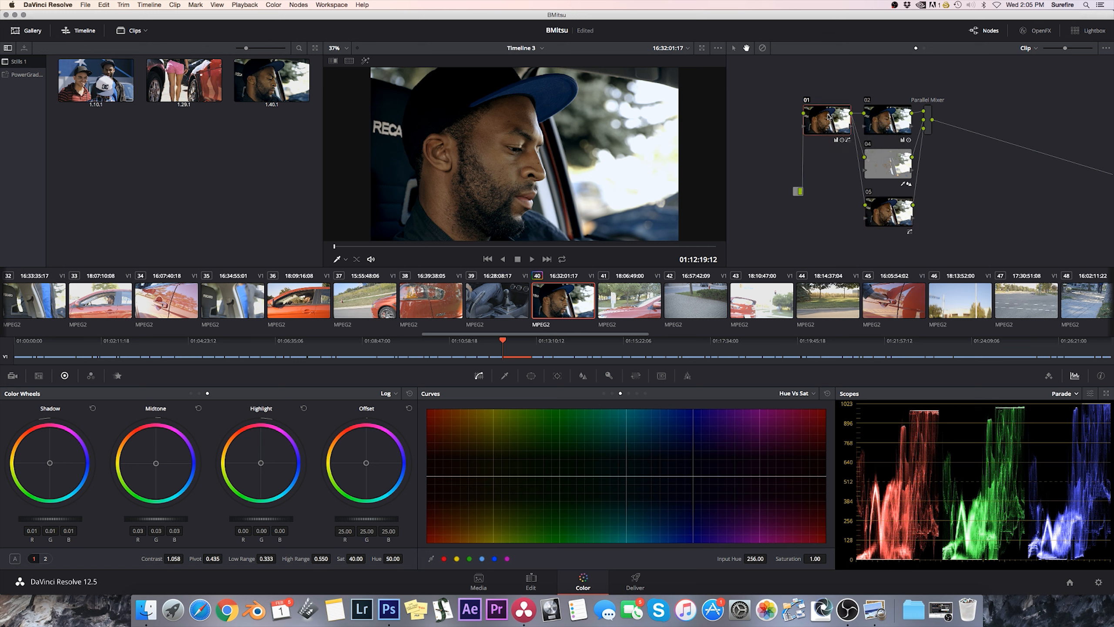
click(637, 394)
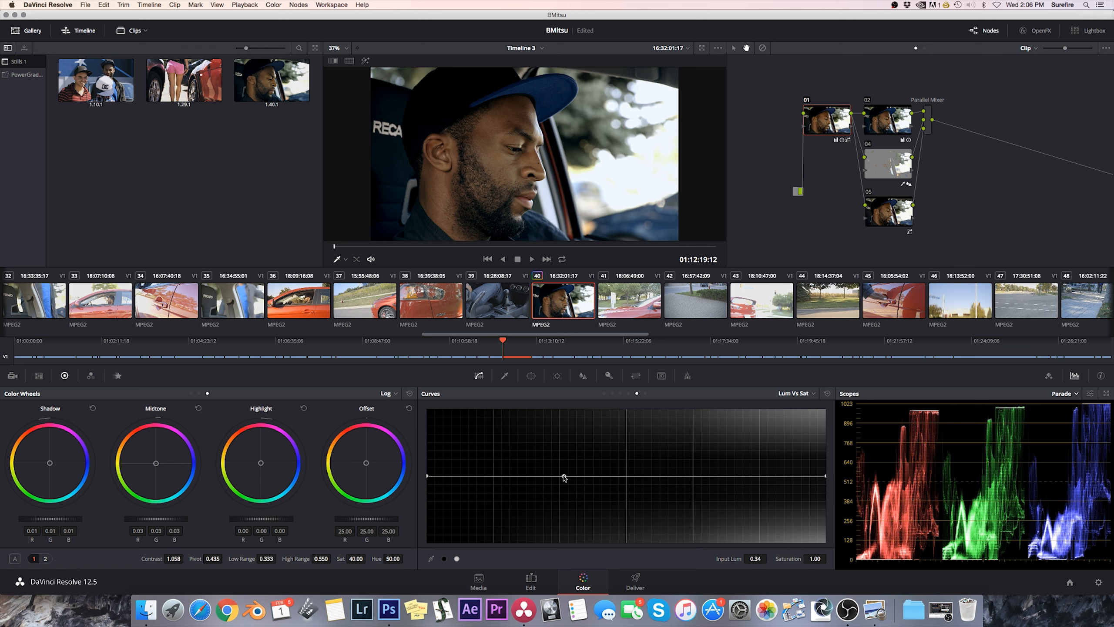
drag(427, 477, 397, 571)
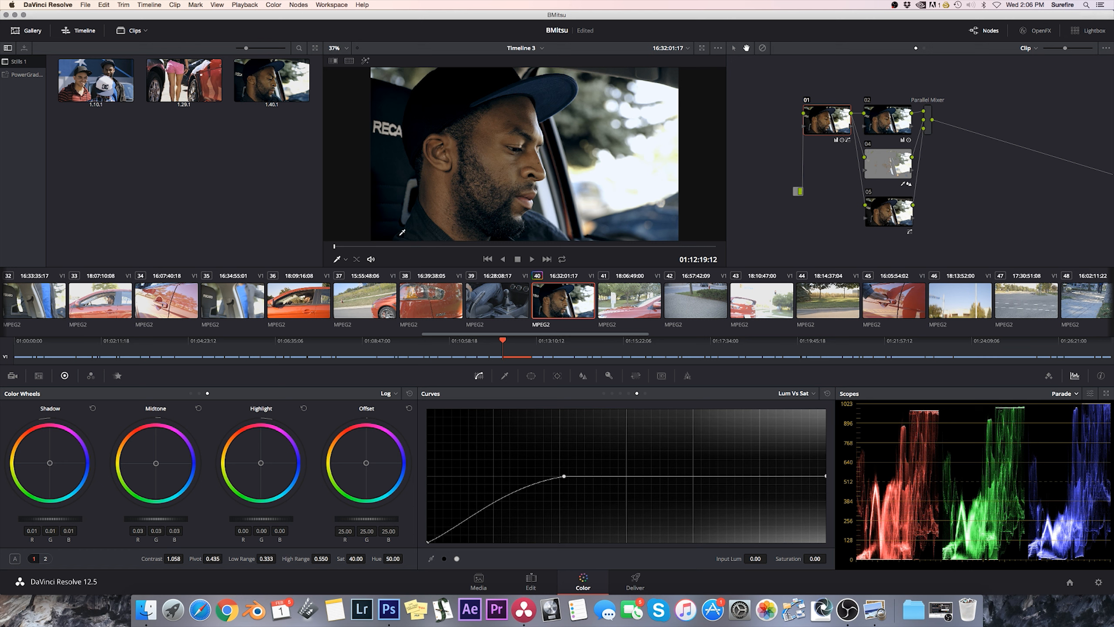
mouse_move(564, 478)
mouse_down()
mouse_move(652, 478)
mouse_move(573, 477)
mouse_up()
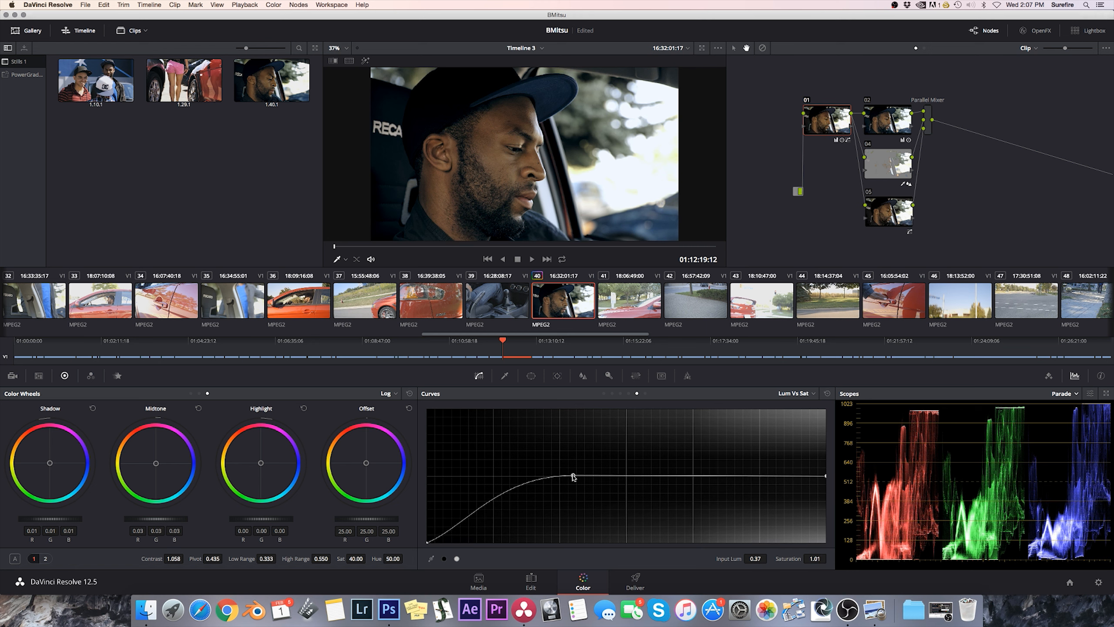
click(766, 476)
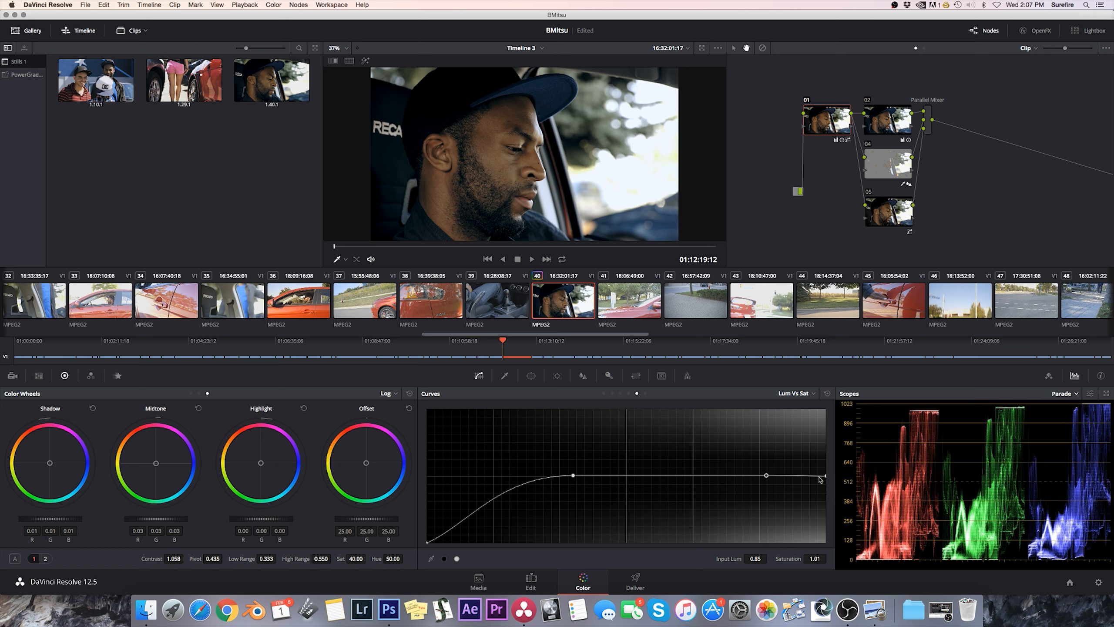
drag(826, 475, 820, 544)
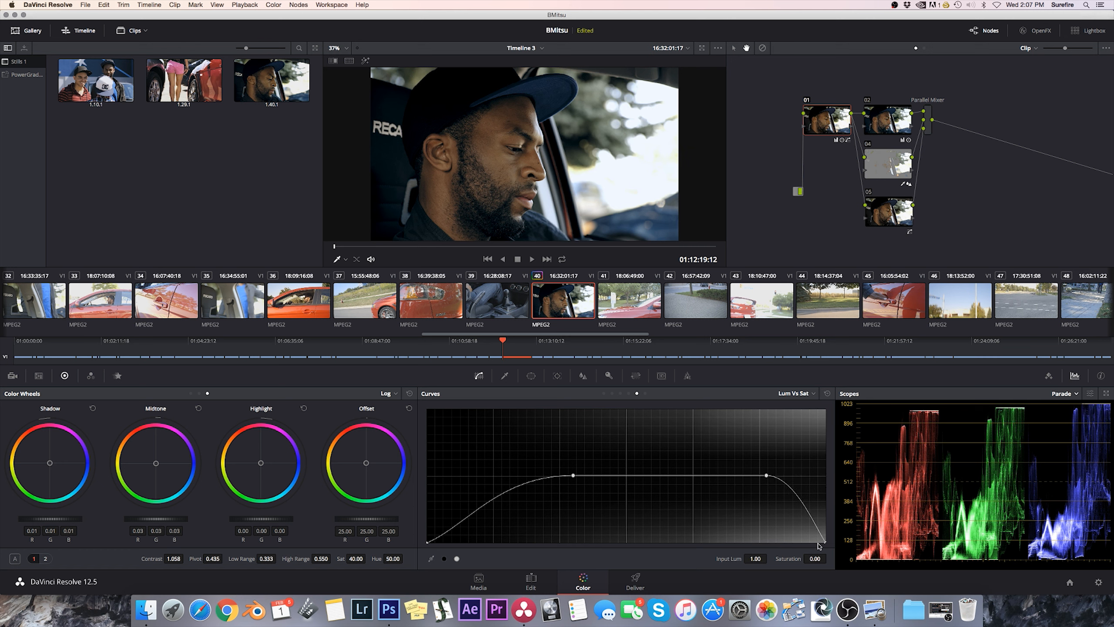